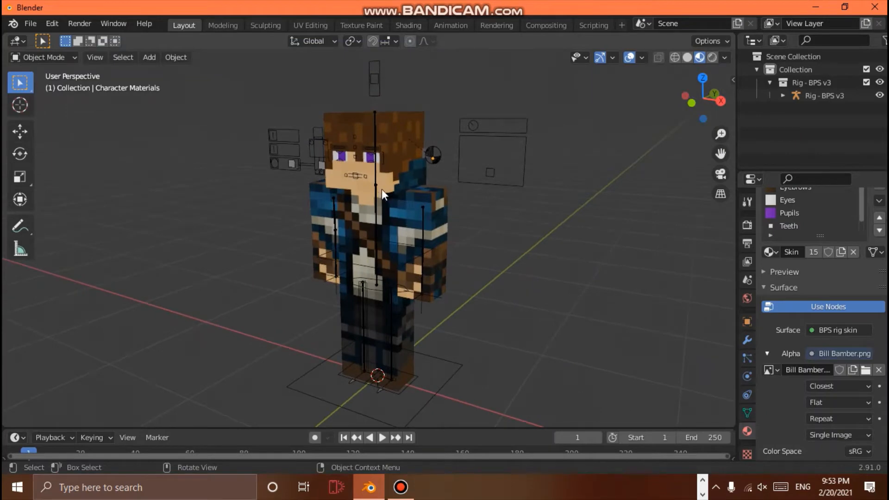
Step: Select the character rig and switch it from Object Mode to Pose Mode
click(380, 189)
click(71, 54)
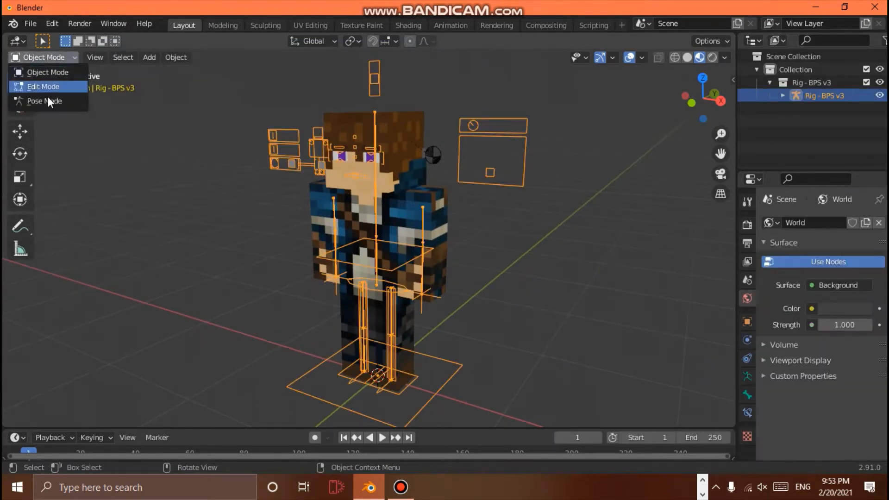
click(44, 98)
click(401, 488)
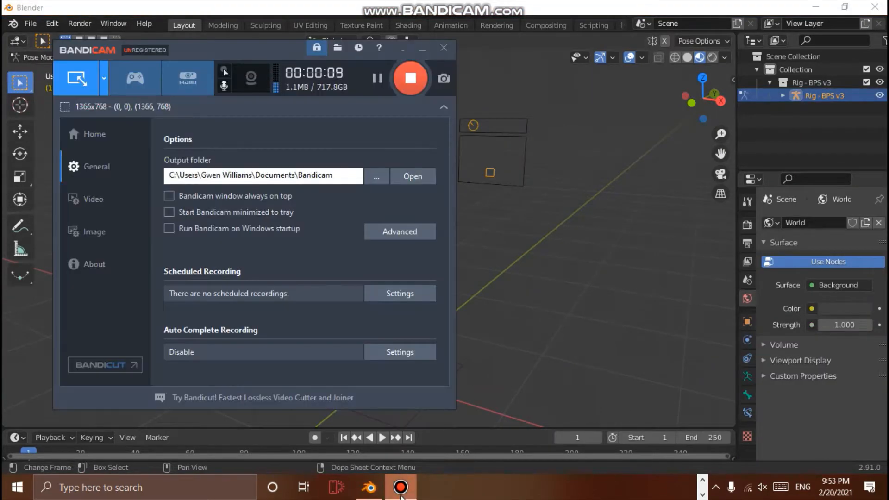
click(401, 488)
Step: Activate the Transform tool and select the torso bone of the rig
scroll(609, 139, down, 3)
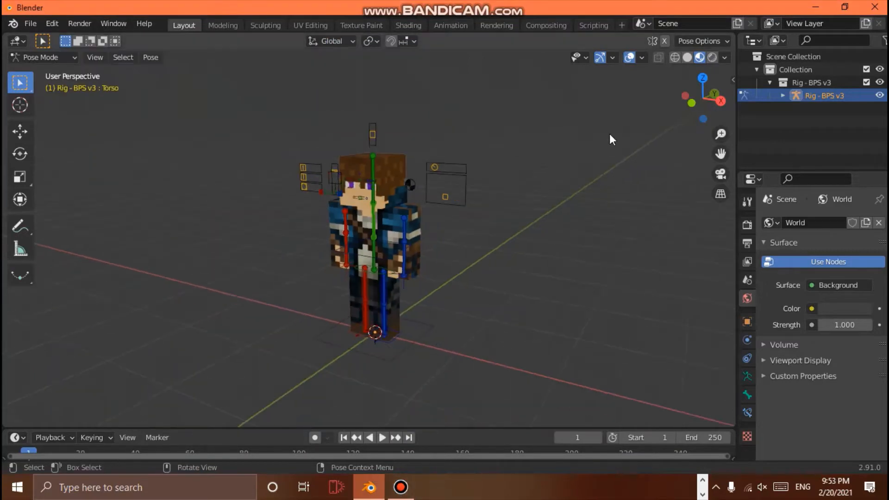
scroll(509, 151, up, 3)
click(20, 200)
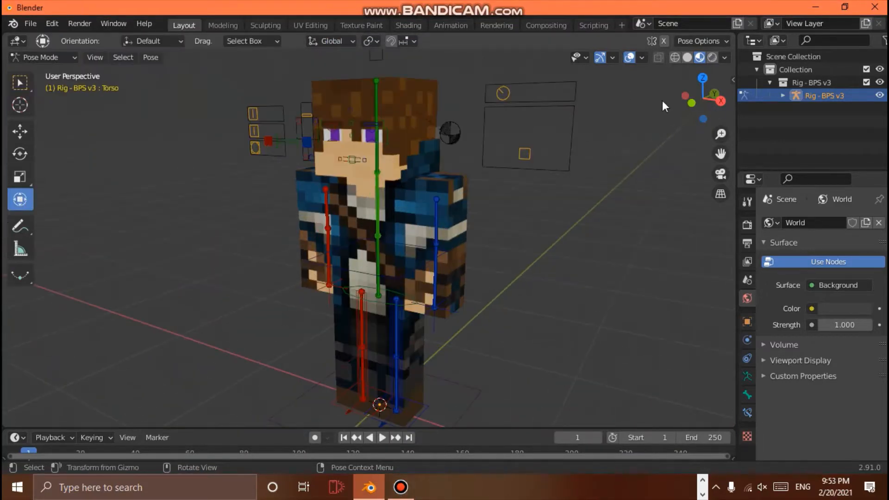
mouse_move(701, 98)
mouse_down()
mouse_move(681, 96)
mouse_move(693, 97)
mouse_up()
click(403, 196)
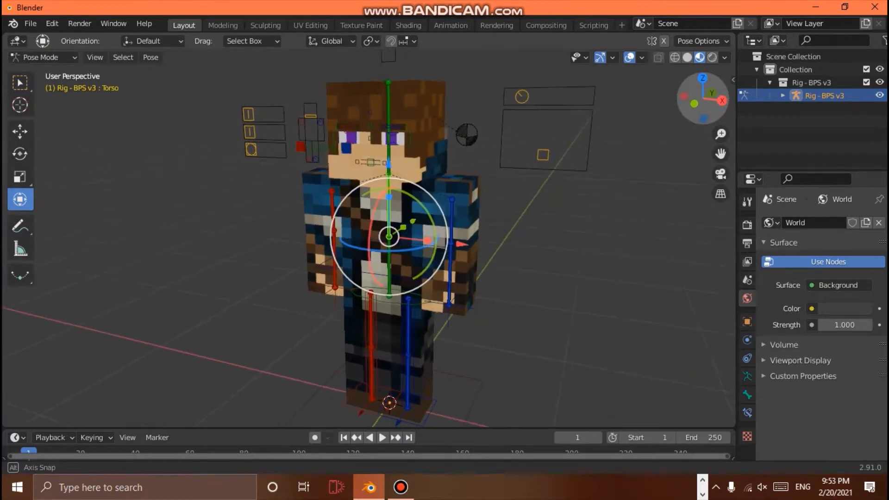
Step: Enlarge the timeline, go to frame 0 and make Location, Rotation & Scale the active keying set
drag(268, 399, 264, 338)
click(27, 363)
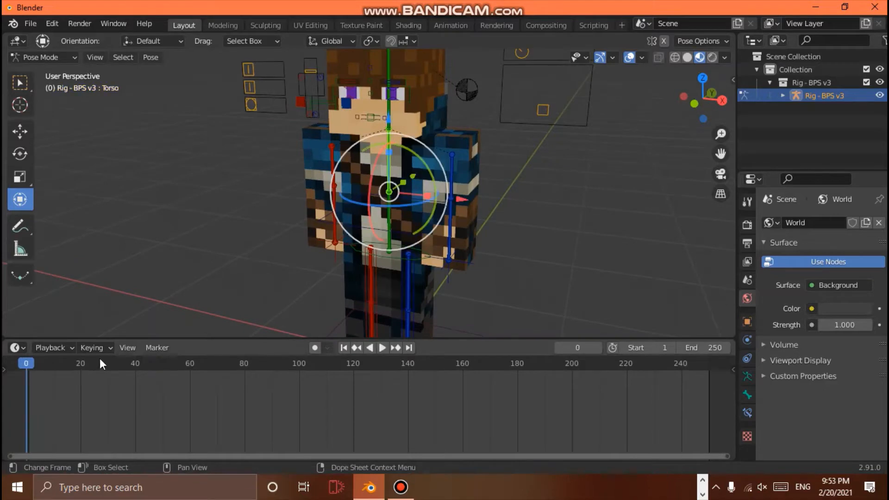
click(102, 350)
click(97, 294)
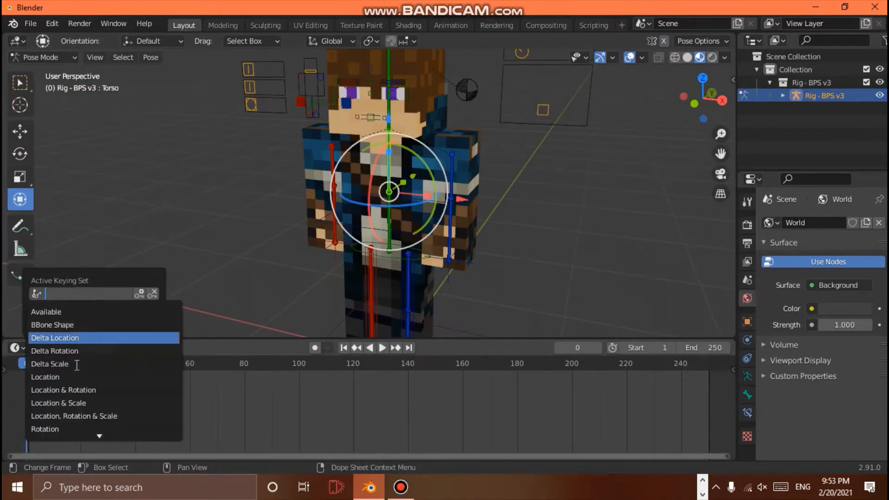
click(74, 415)
Step: Change the audio sync mode in the timeline's playback settings
click(53, 348)
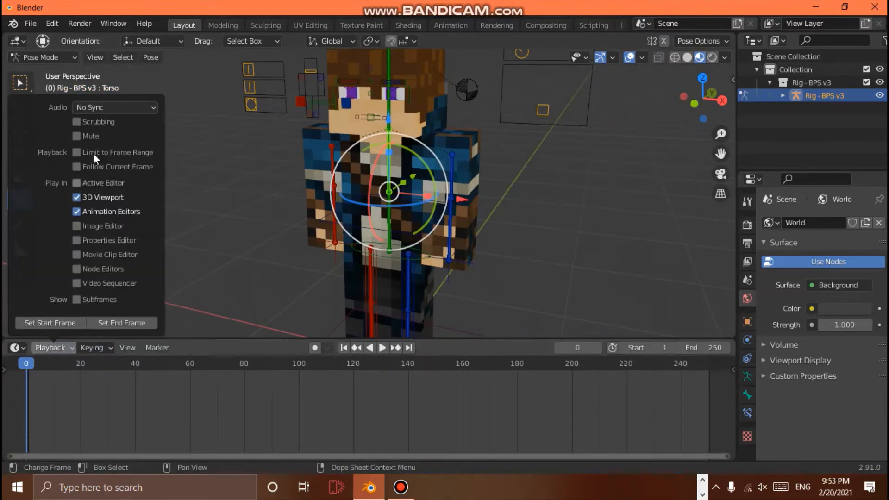
click(101, 110)
click(111, 149)
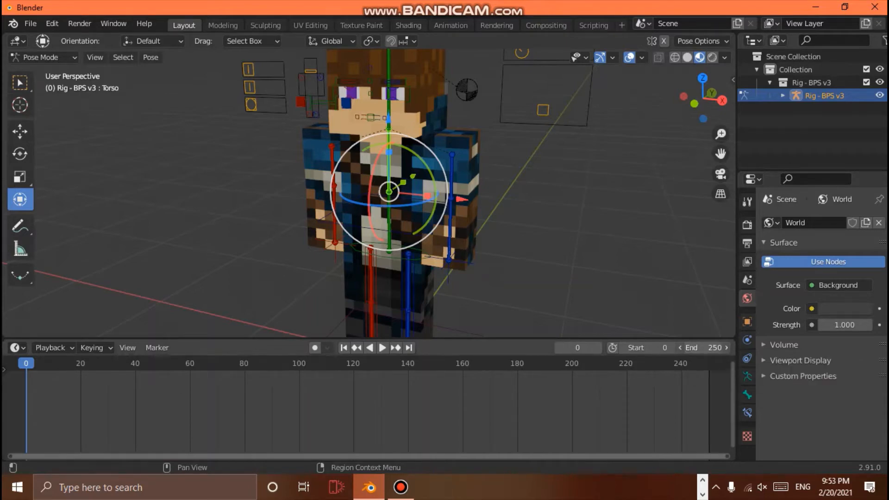
Step: Set the animation's end frame to 19 and enable automatic keyframing
drag(715, 347, 612, 348)
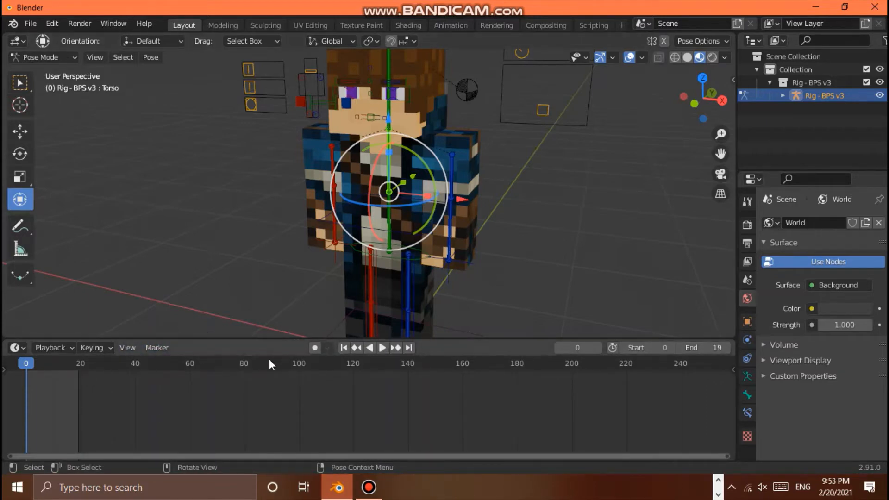
click(313, 348)
scroll(434, 248, down, 3)
scroll(489, 165, up, 5)
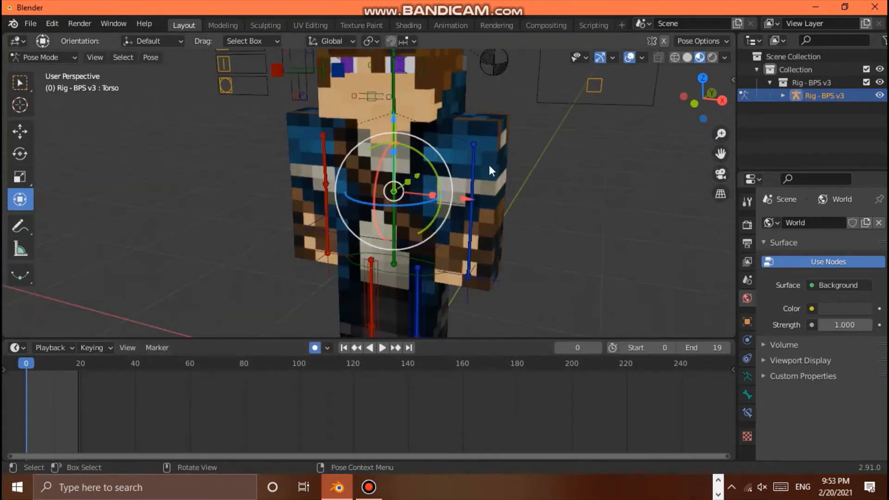
drag(703, 95, 662, 91)
scroll(673, 149, down, 3)
drag(722, 152, 761, 158)
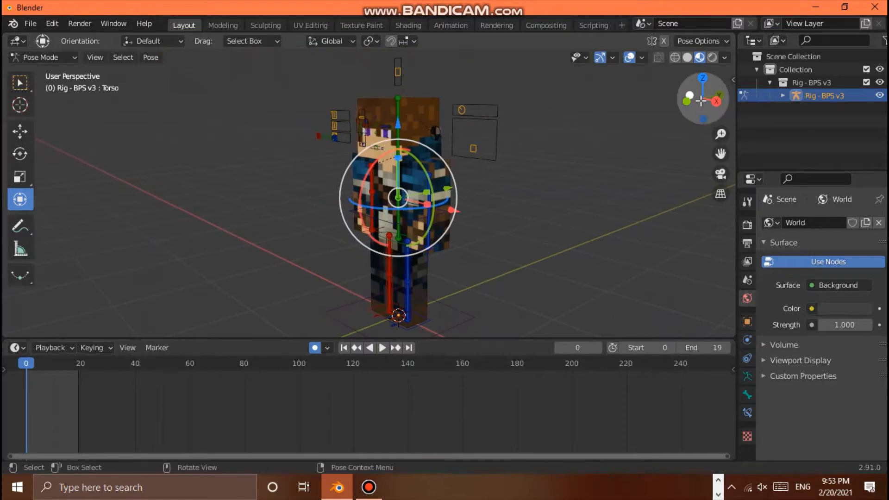
mouse_move(702, 99)
mouse_down()
mouse_move(697, 114)
mouse_move(688, 101)
mouse_up()
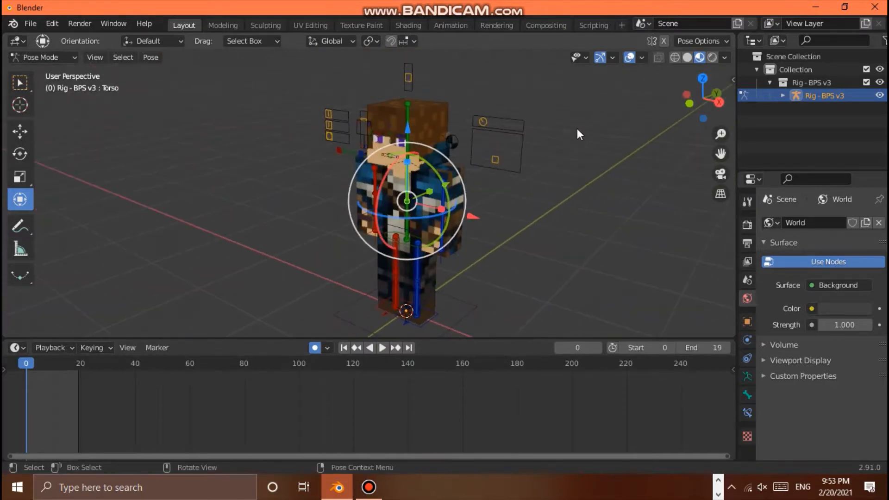
scroll(581, 130, up, 1)
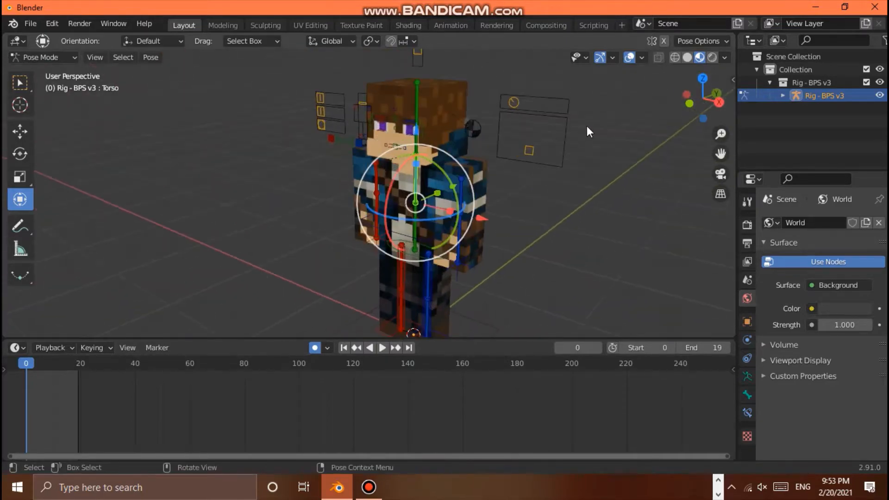
click(368, 487)
click(364, 489)
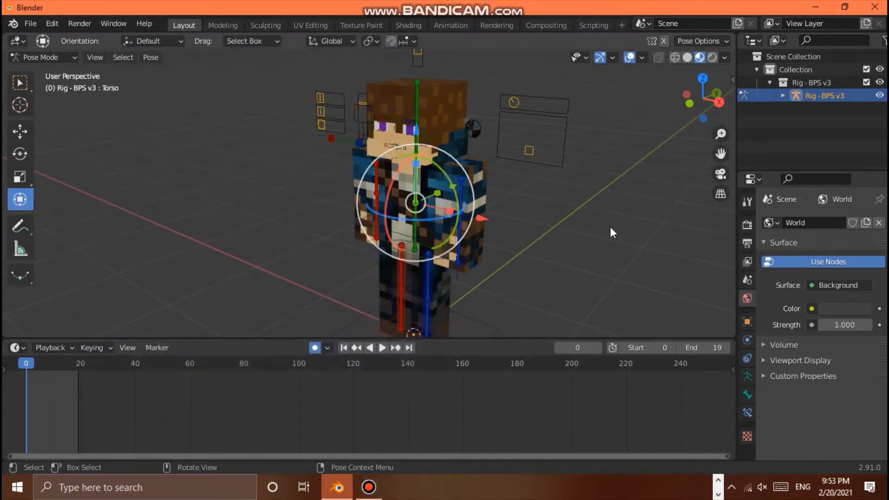
scroll(648, 154, down, 1)
scroll(610, 149, up, 1)
scroll(602, 149, down, 1)
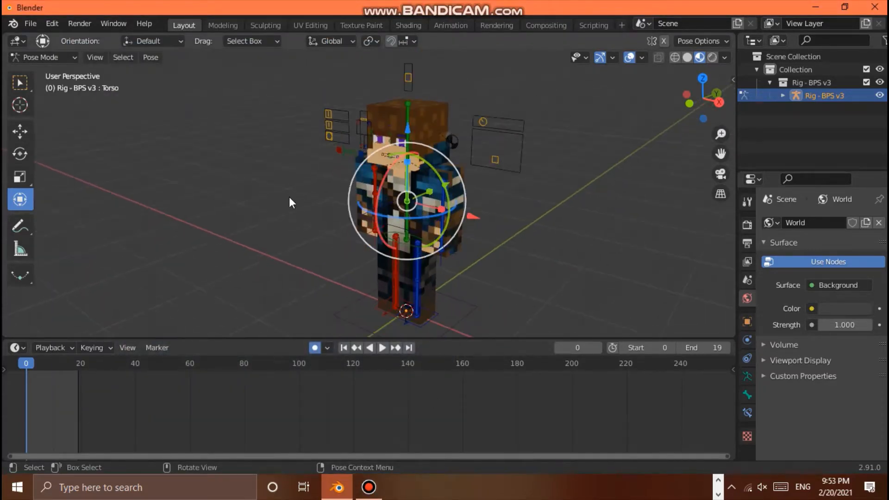
scroll(324, 200, up, 1)
scroll(333, 180, up, 1)
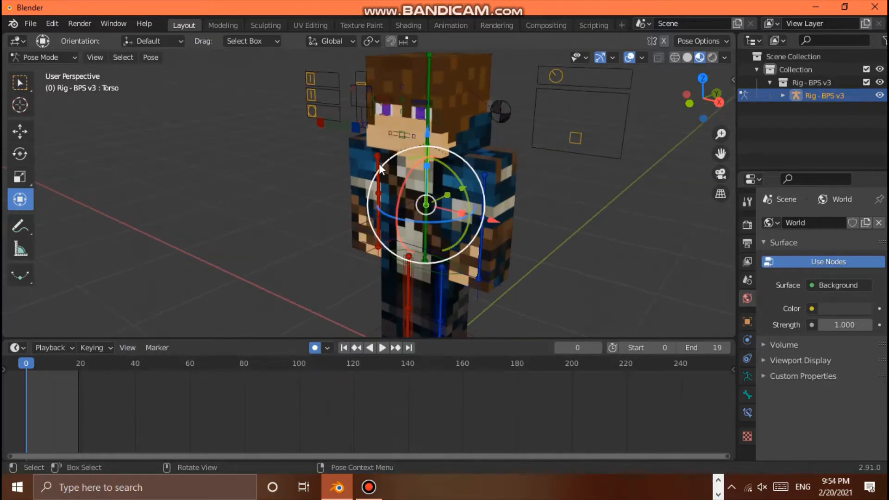
Step: Pose the rig at frame 0 as a run, with both arms bent, one leg raised forward, the other back and the head turned
click(379, 162)
drag(397, 166, 357, 120)
drag(361, 168, 380, 170)
drag(410, 126, 405, 119)
click(355, 211)
drag(332, 185, 345, 159)
drag(362, 209, 374, 207)
click(374, 169)
drag(416, 136, 419, 147)
drag(387, 168, 401, 171)
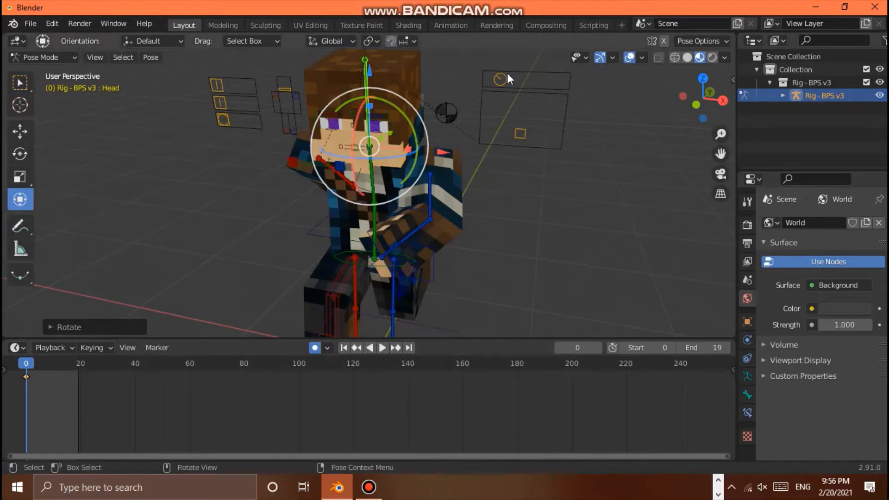
Step: Turn the head bone slightly about the vertical axis at frame 0
click(367, 494)
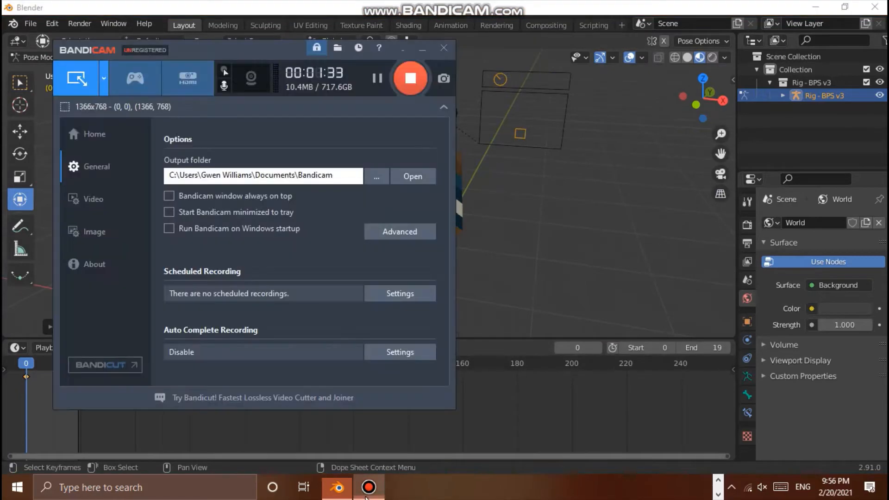
click(366, 494)
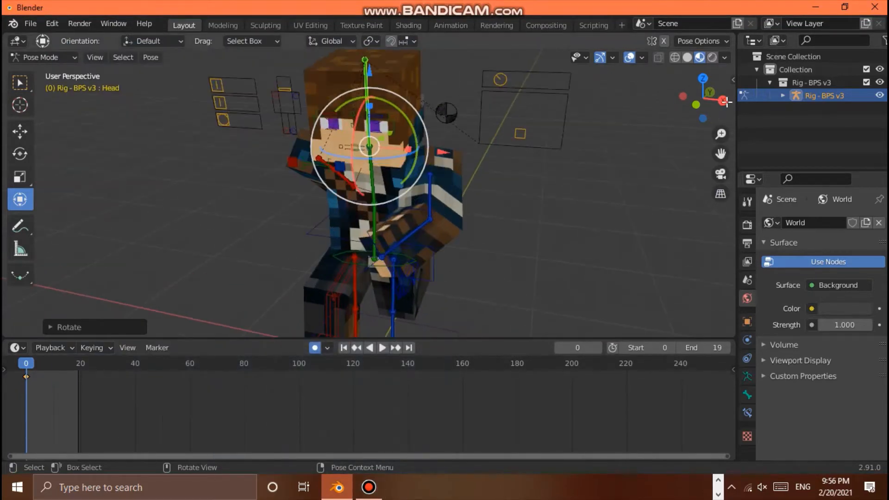
drag(713, 95, 726, 82)
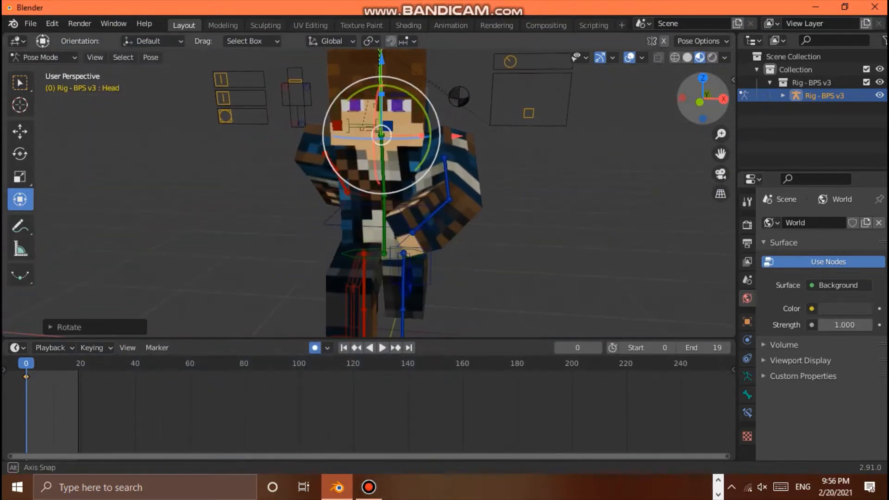
scroll(158, 410, up, 3)
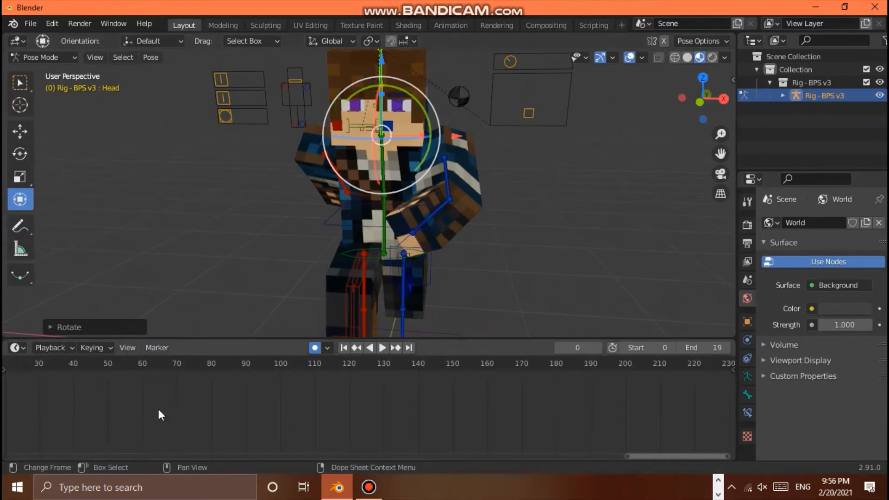
drag(626, 455, 399, 348)
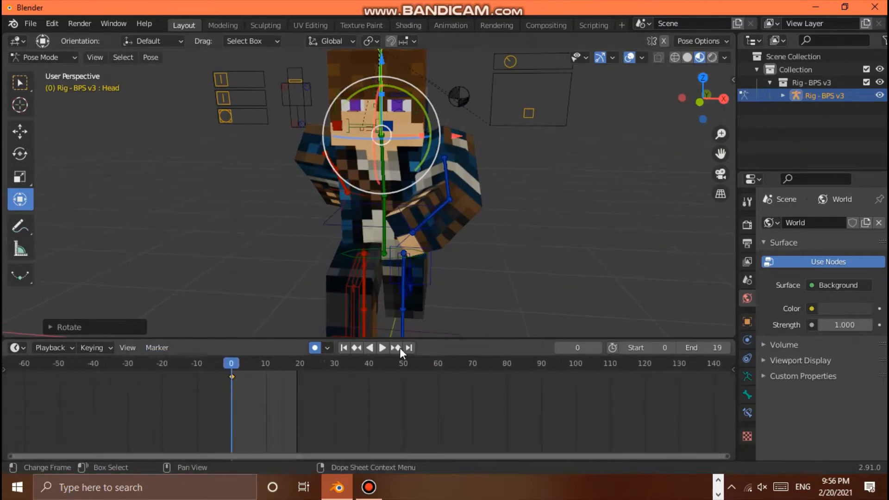
drag(724, 85, 716, 144)
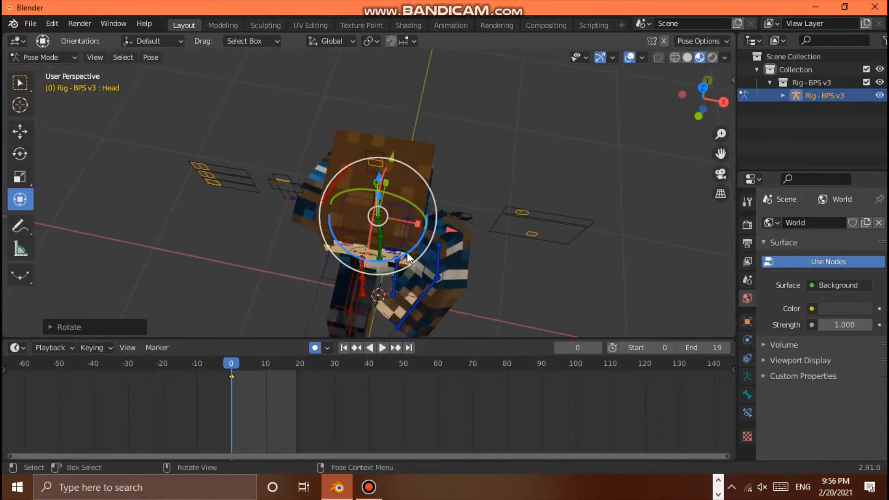
drag(407, 253, 408, 254)
Step: Tilt the left leg's IK control about the X axis and move it slightly upward at frame 0
drag(713, 109, 595, 104)
scroll(373, 287, down, 5)
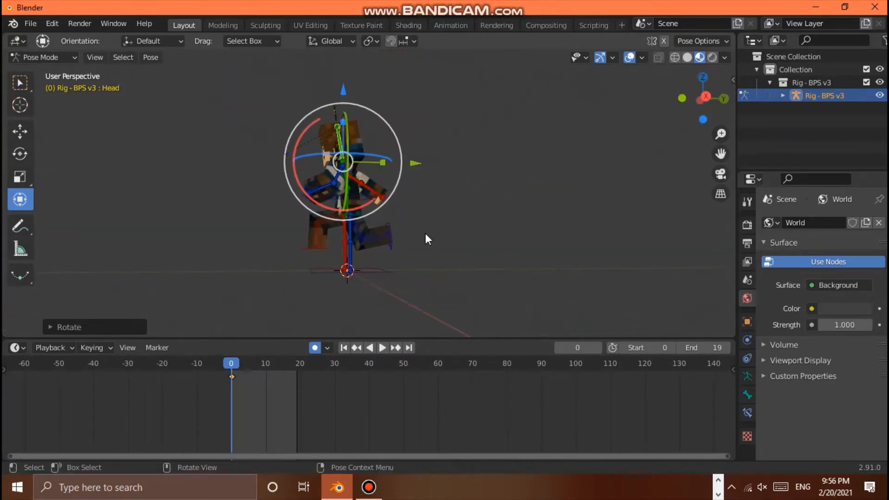
scroll(425, 234, up, 3)
click(410, 248)
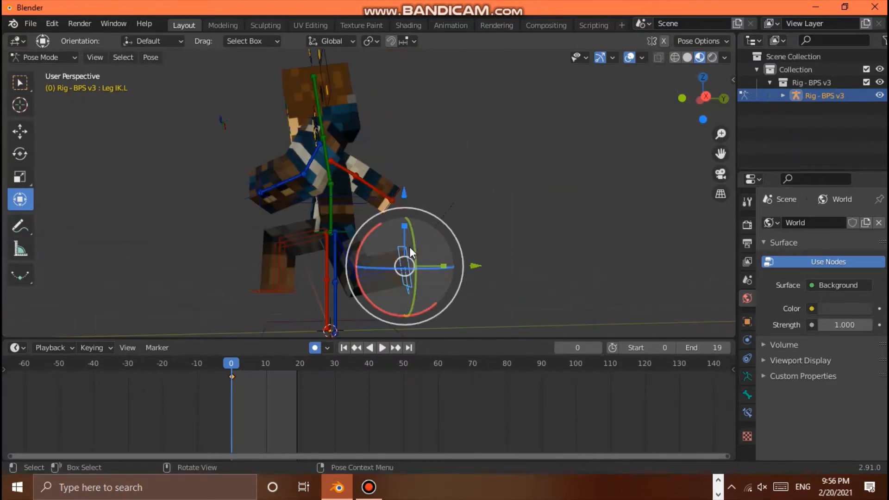
drag(369, 227, 364, 237)
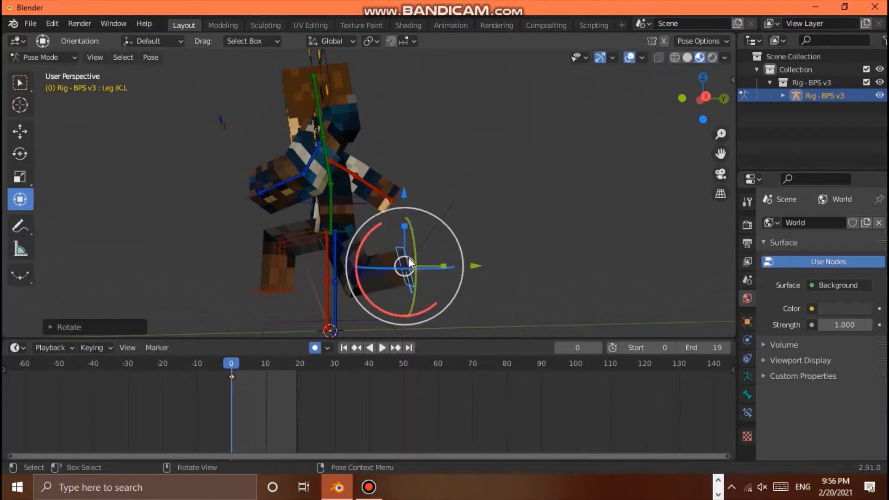
drag(408, 261, 410, 246)
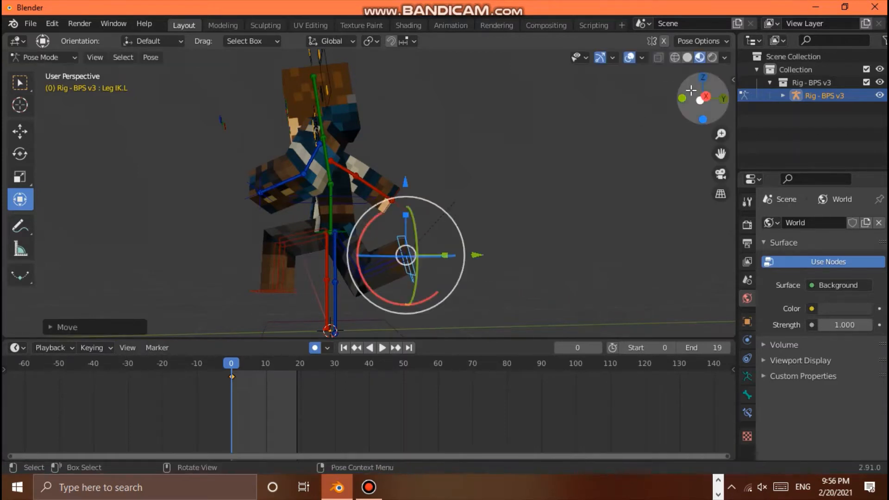
Step: Go to frame 10, copy the pose of both leg IK controls and paste it mirrored so the legs swap
drag(691, 90, 613, 88)
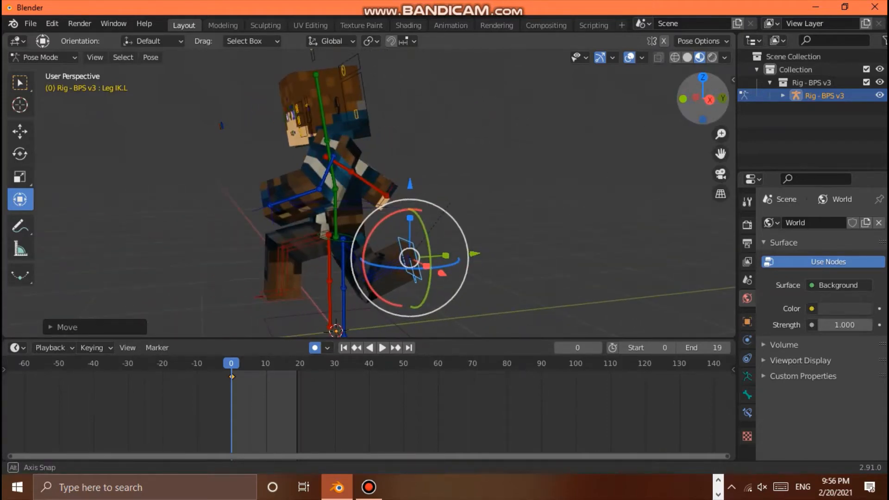
drag(702, 87, 715, 86)
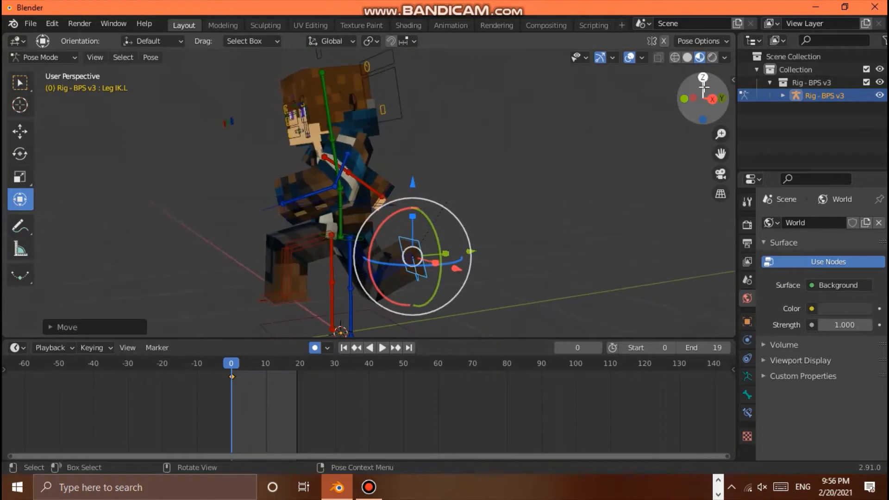
scroll(340, 201, down, 3)
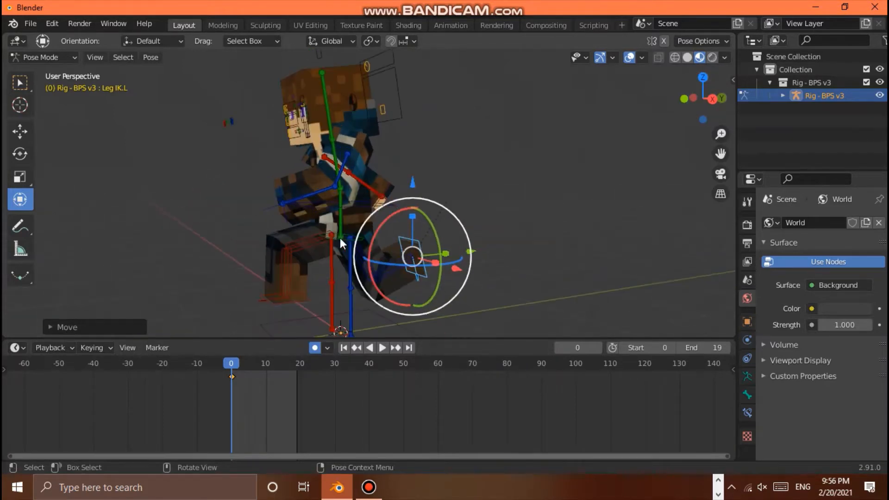
scroll(364, 184, up, 1)
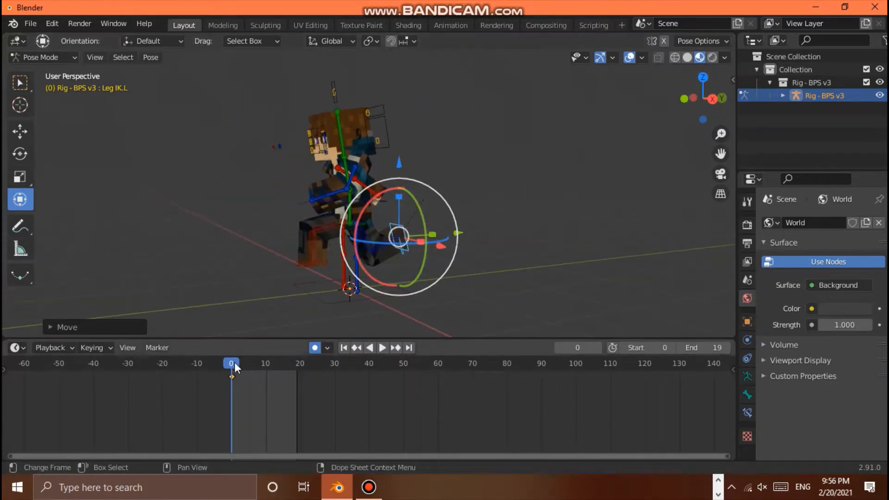
drag(232, 365, 266, 368)
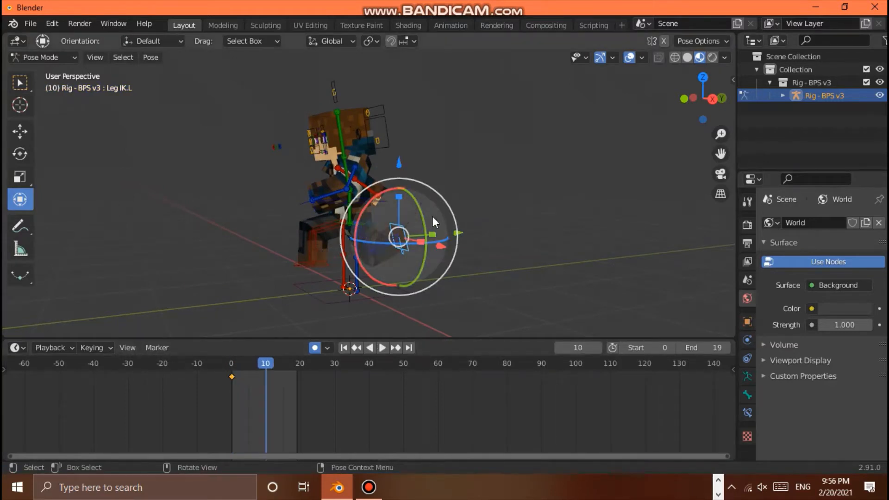
click(327, 264)
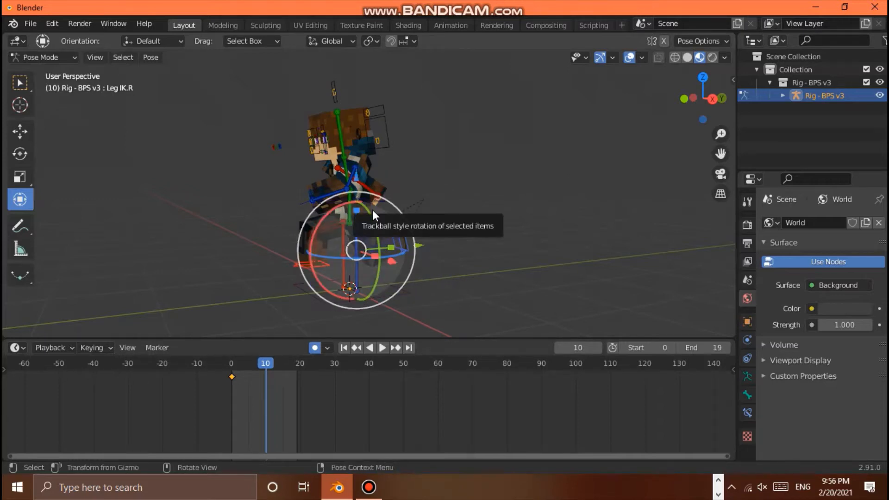
key(ctrl+c)
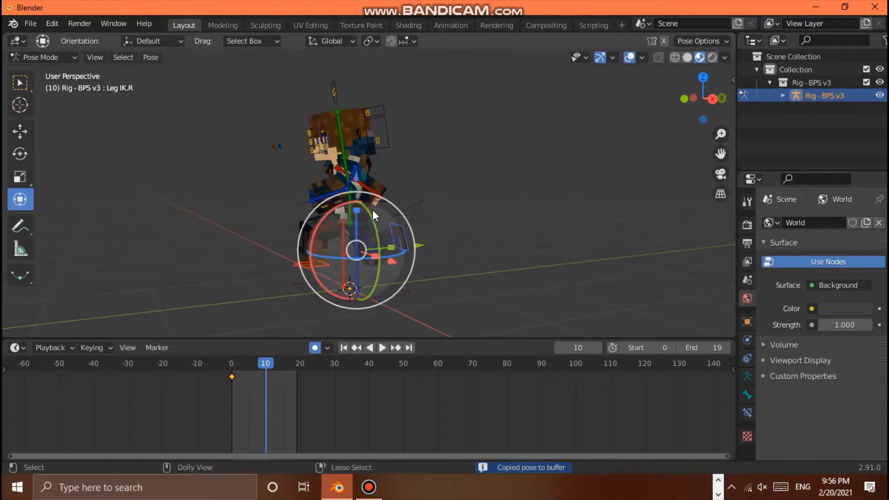
key(ctrl+shift+v)
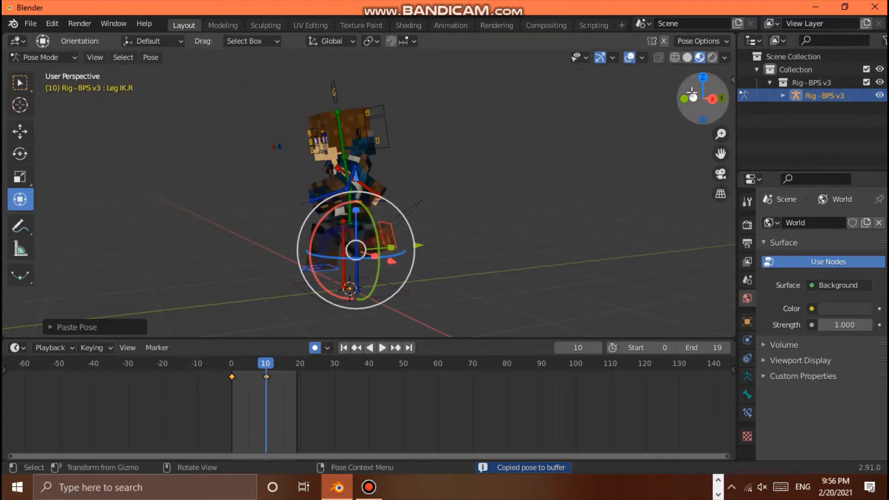
Step: Copy the pose of both upper arm bones and paste it mirrored at frame 10
drag(692, 94, 771, 94)
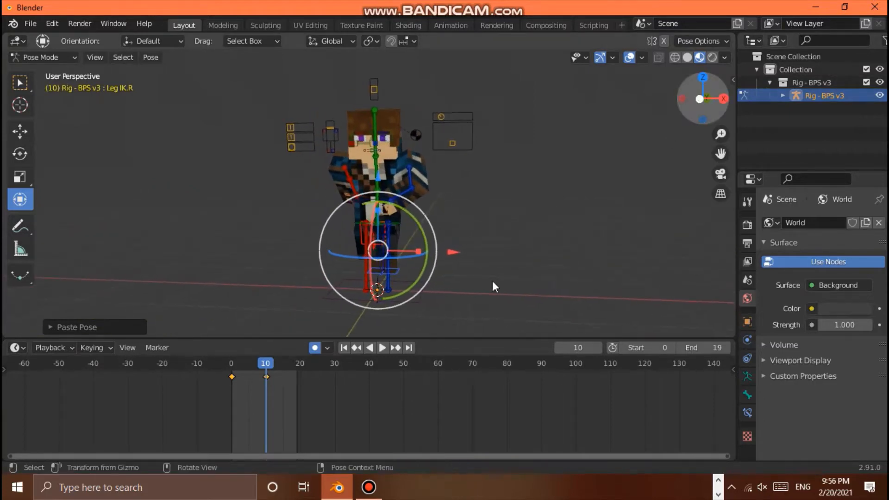
scroll(481, 278, up, 4)
drag(708, 99, 659, 111)
scroll(359, 286, down, 4)
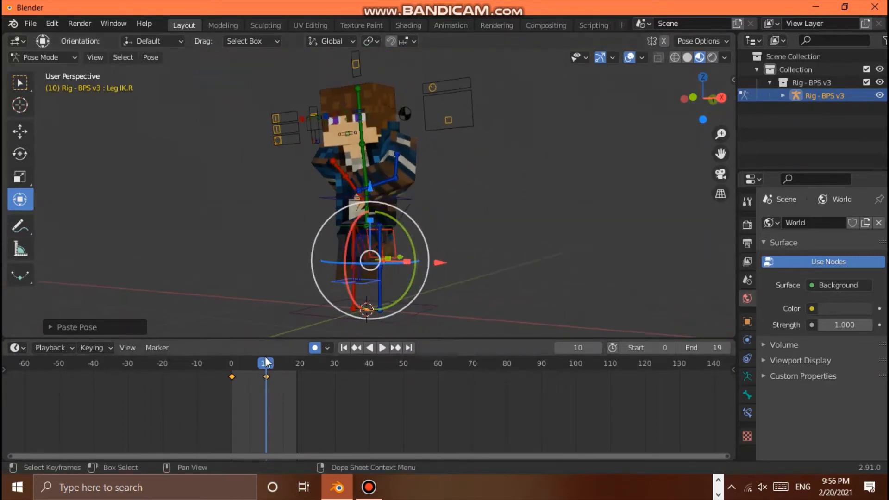
key(space)
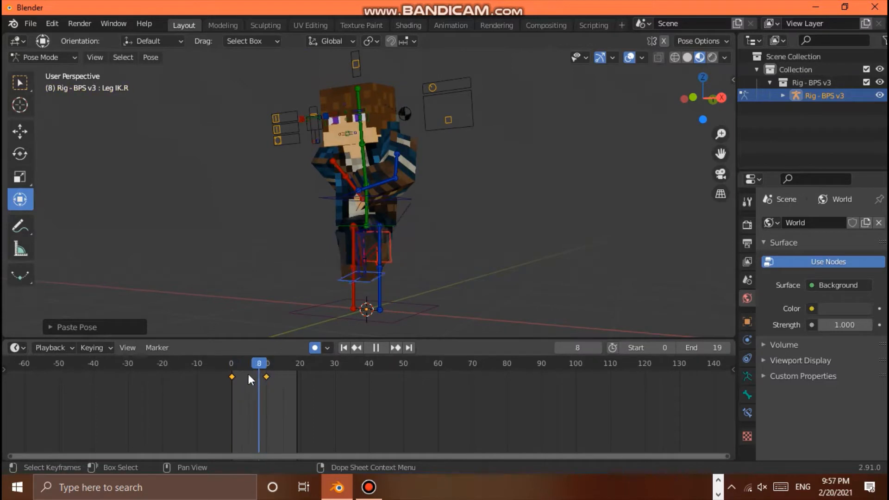
drag(248, 374, 265, 372)
click(416, 150)
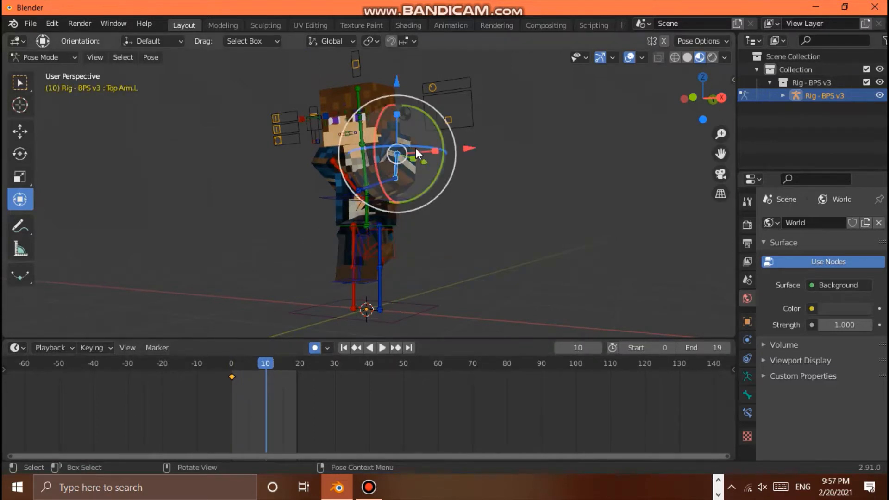
middle_drag(324, 148, 351, 147)
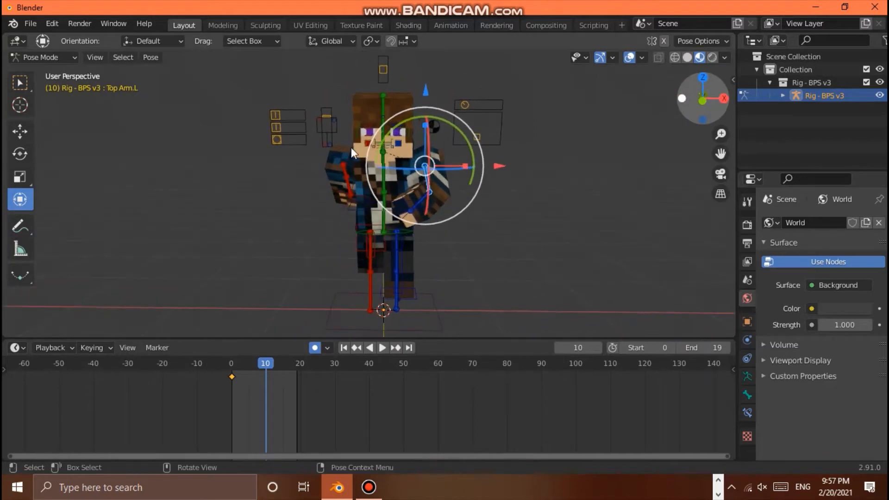
click(343, 165)
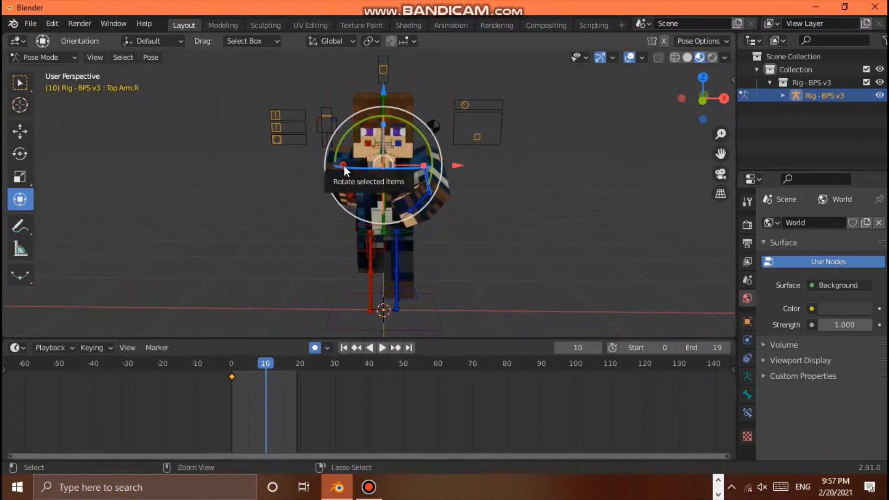
key(ctrl+c)
key(ctrl+shift+v)
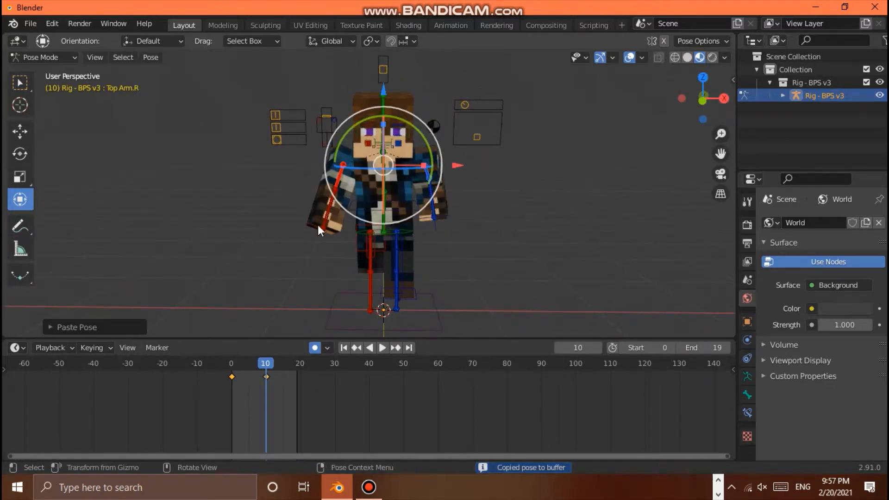
Step: Copy the pose of both lower arm bones and paste it mirrored at frame 10
click(329, 206)
click(432, 195)
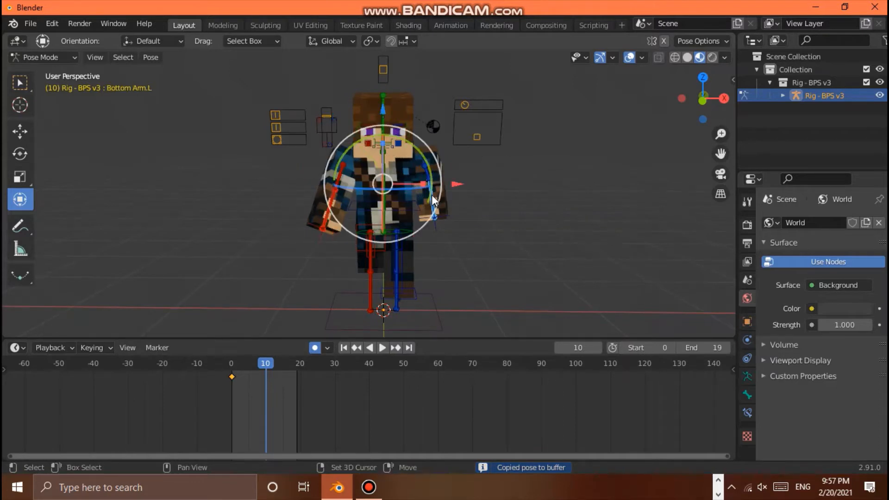
key(ctrl+c)
key(ctrl+shift+v)
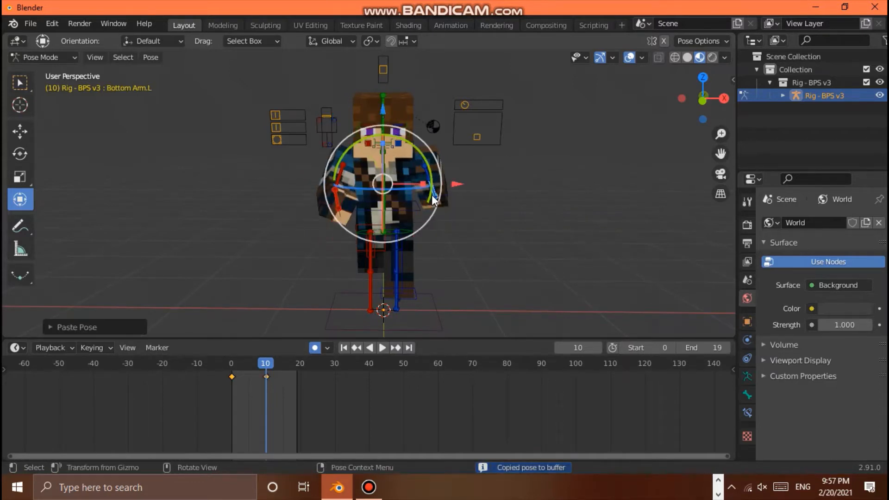
Step: Examine the hips and torso orientation in the frame 0 pose up close
drag(705, 91, 688, 95)
scroll(394, 198, up, 3)
scroll(397, 260, up, 1)
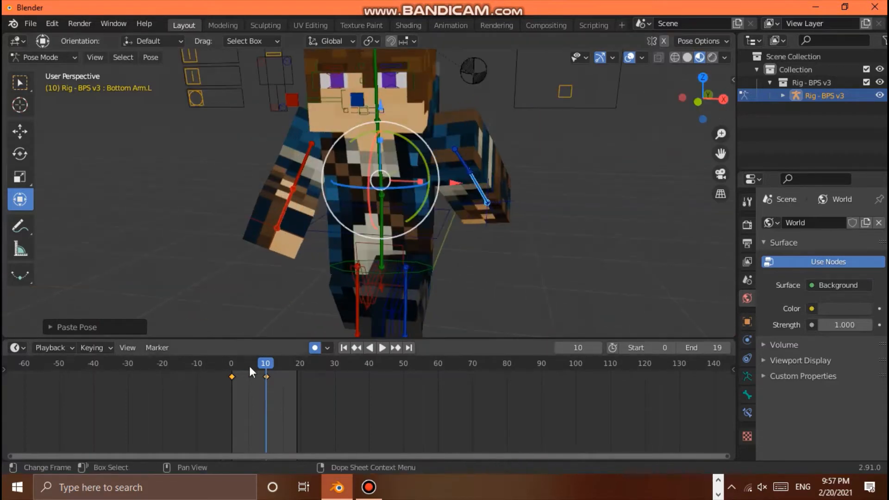
click(231, 363)
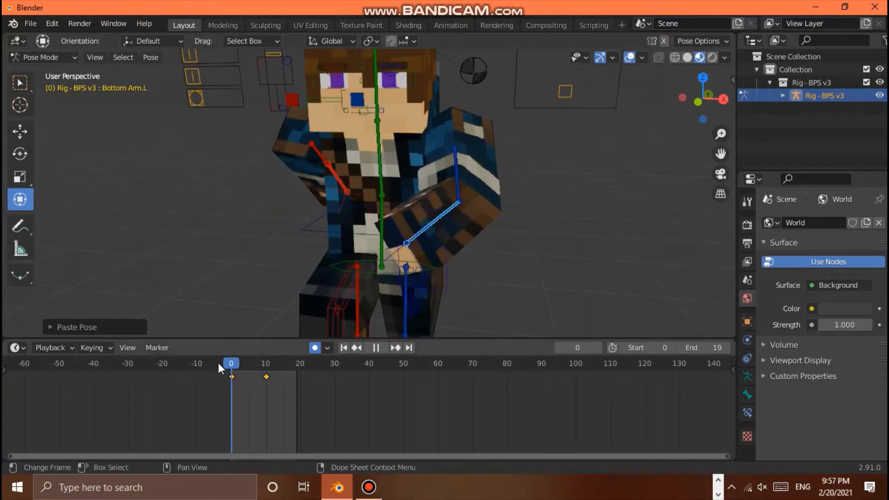
click(389, 275)
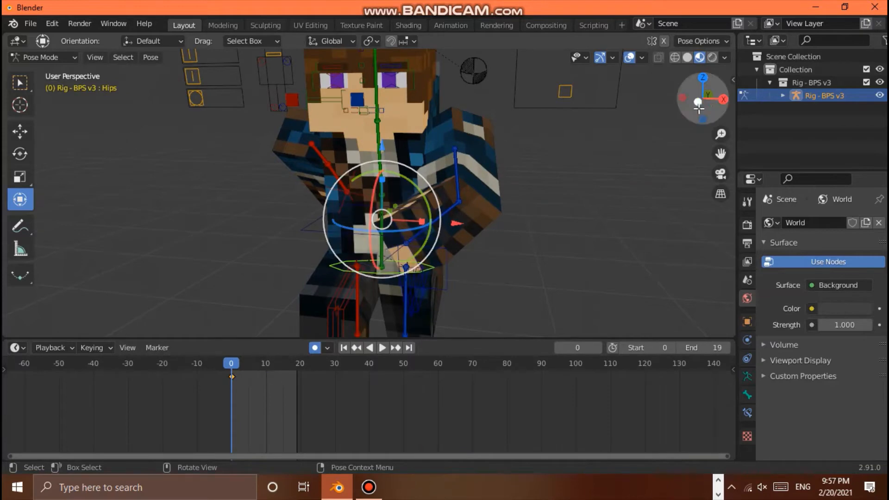
drag(720, 154, 706, 95)
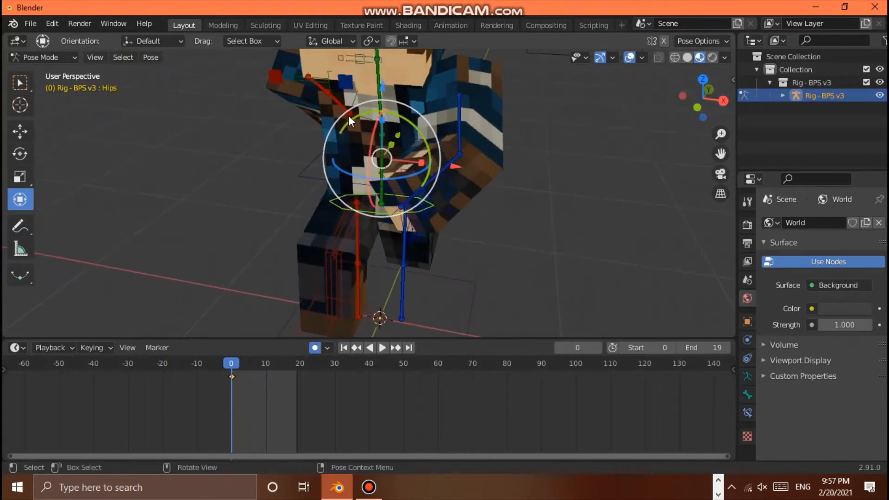
click(378, 101)
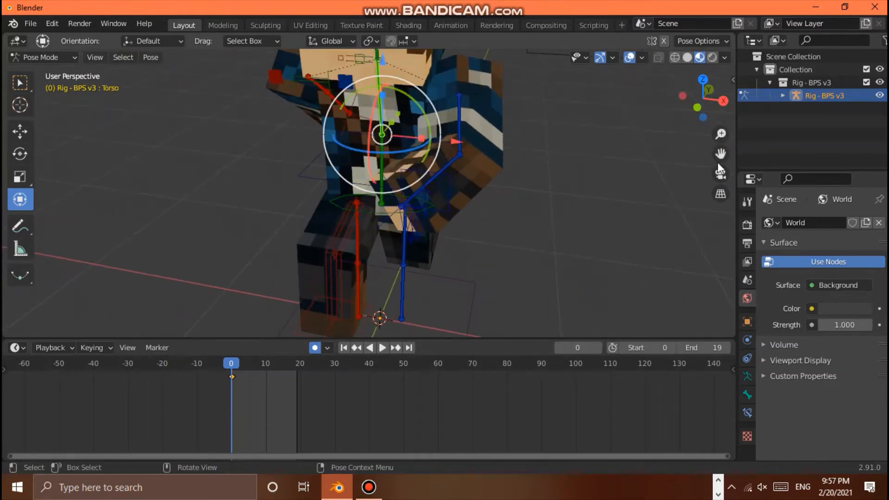
drag(719, 154, 702, 211)
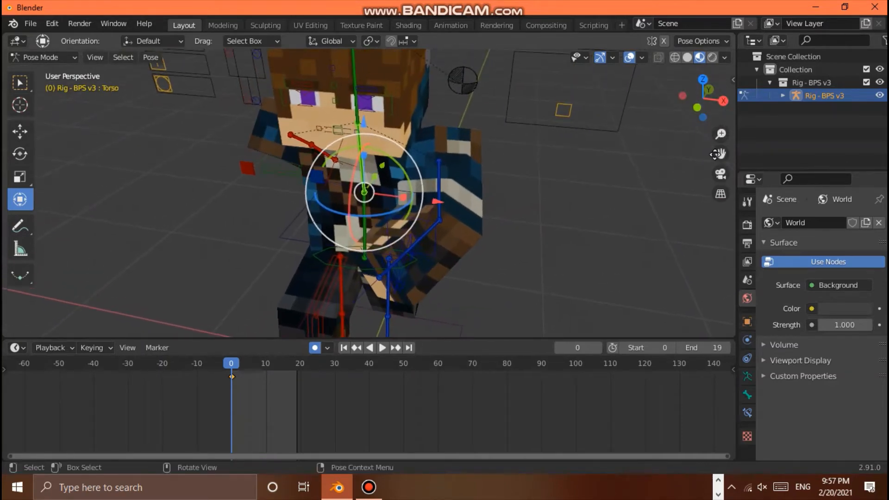
Step: At frame 10, turn the hips and the torso slightly about the vertical axis in opposite directions
key(space)
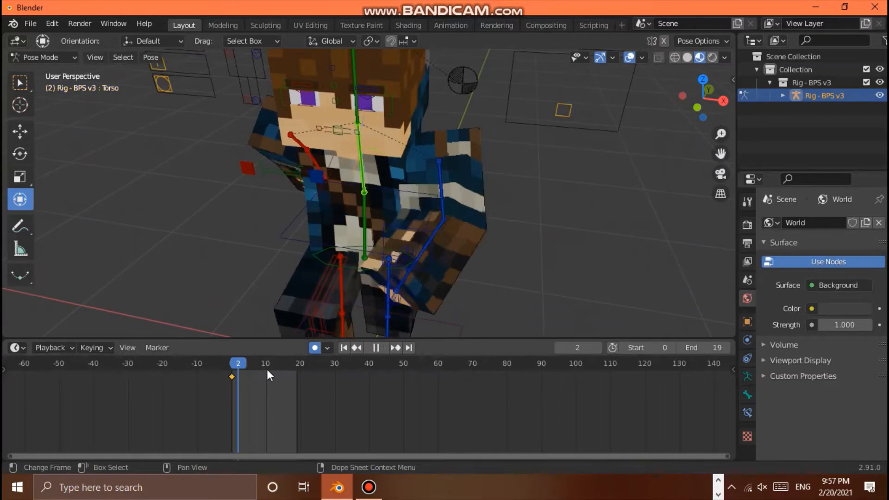
click(267, 369)
key(space)
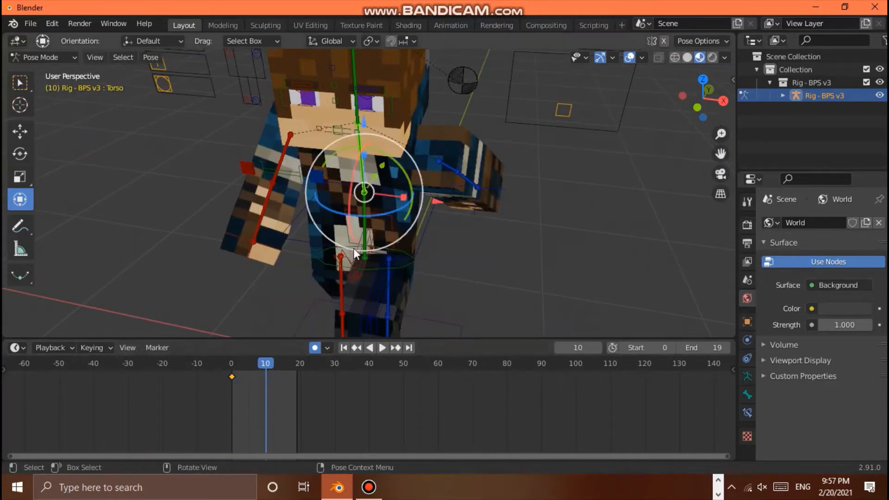
click(390, 237)
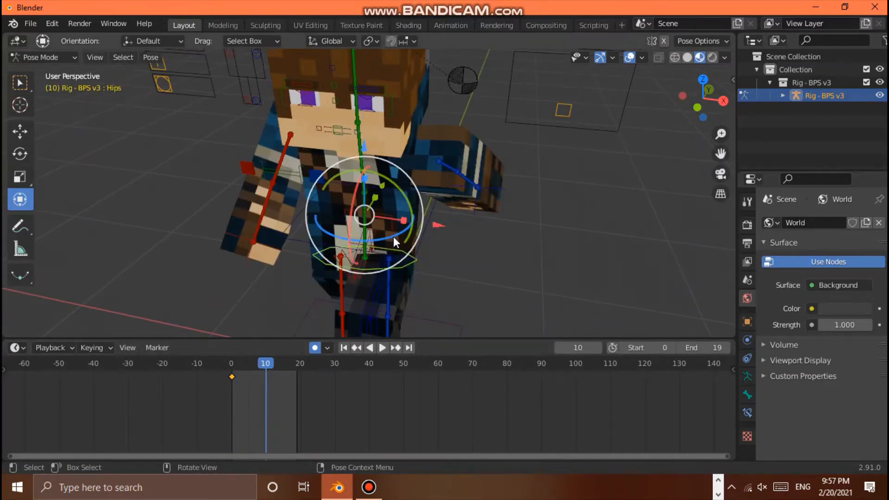
drag(393, 236, 377, 243)
click(357, 165)
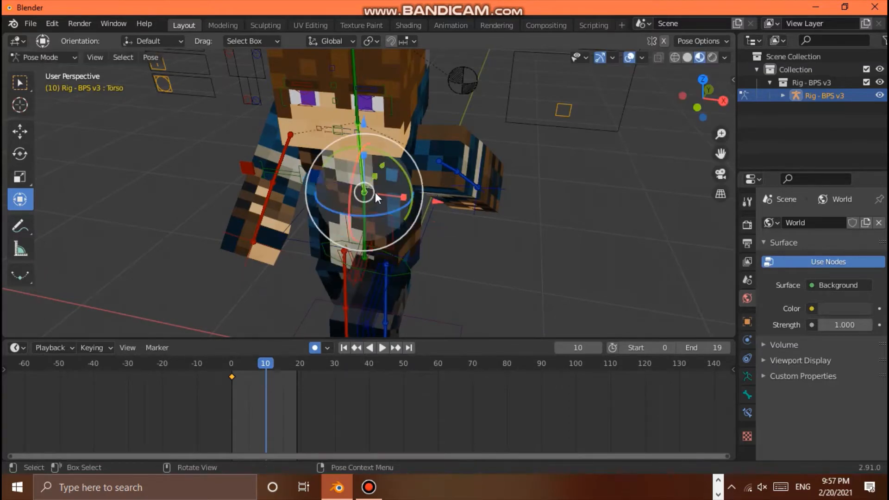
drag(369, 213, 378, 212)
Step: Turn the head bone about the vertical axis toward the character's right at frame 10
mouse_move(702, 99)
mouse_down()
mouse_move(725, 101)
mouse_move(692, 111)
mouse_move(694, 94)
mouse_up()
click(362, 87)
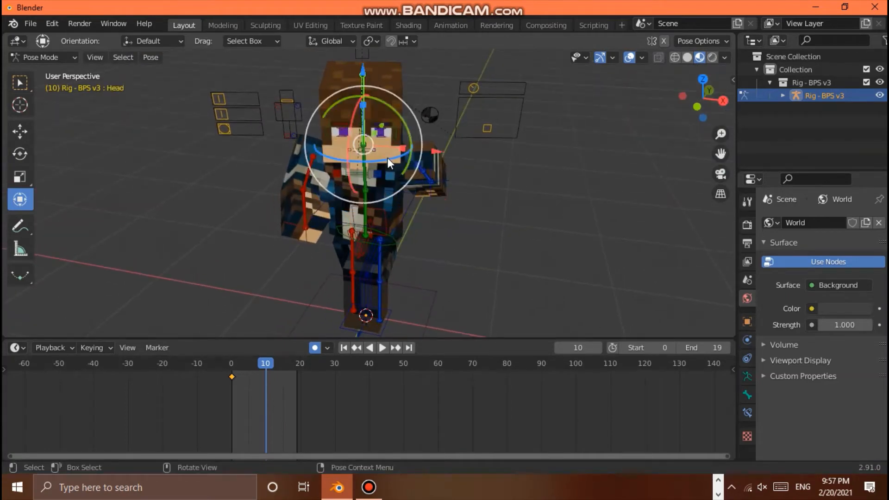
drag(388, 158, 379, 165)
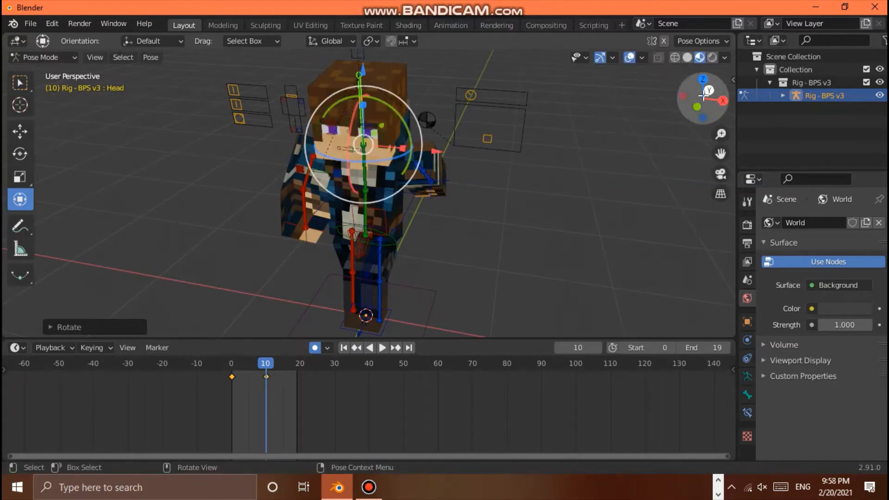
mouse_move(703, 96)
mouse_down()
mouse_move(669, 91)
mouse_move(708, 99)
mouse_up()
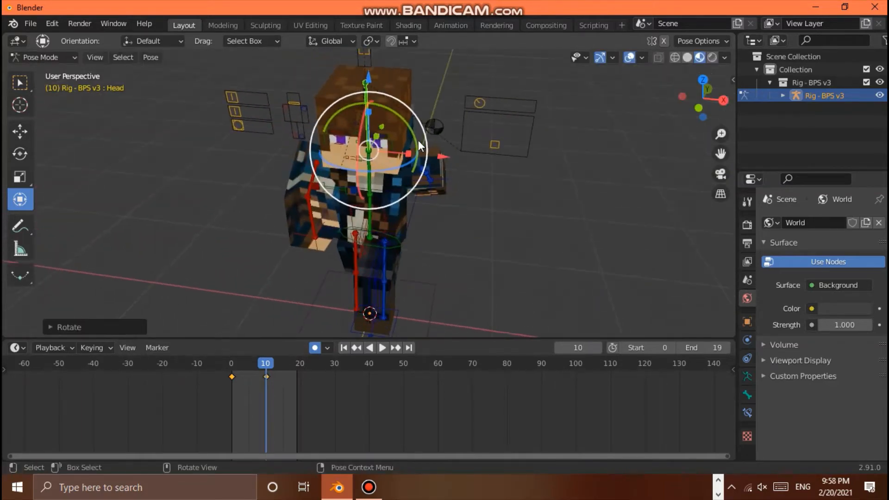
click(370, 489)
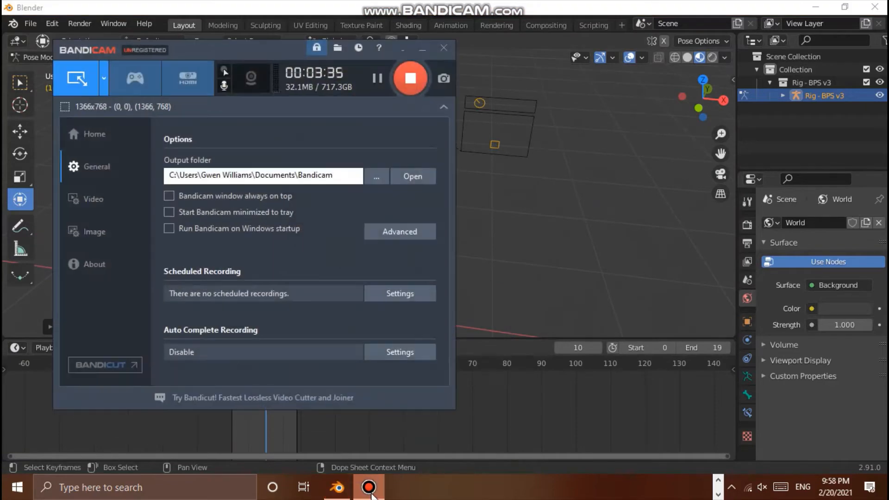
click(372, 494)
scroll(482, 205, down, 3)
scroll(482, 204, up, 4)
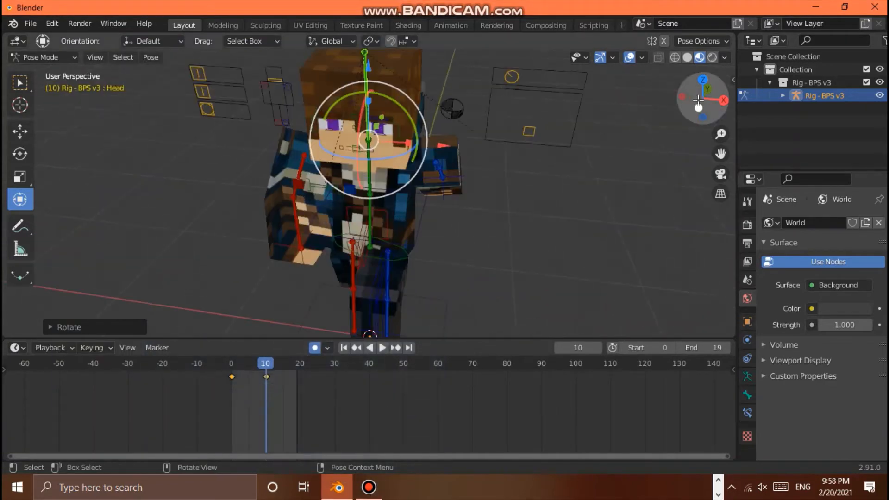
drag(698, 107, 662, 80)
scroll(490, 177, down, 5)
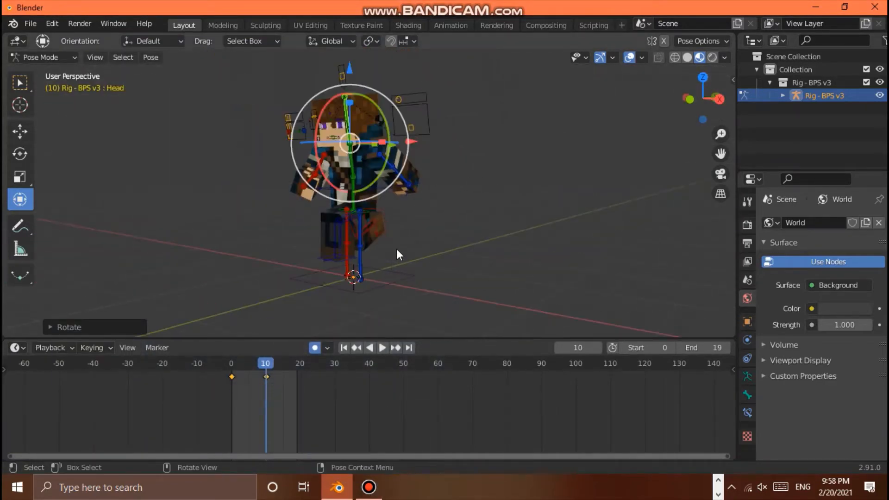
scroll(482, 208, down, 2)
scroll(558, 172, up, 2)
Step: Expand the timeline's channel list and enlarge the timeline area so every keyed bone of the rig is listed
drag(696, 89, 720, 90)
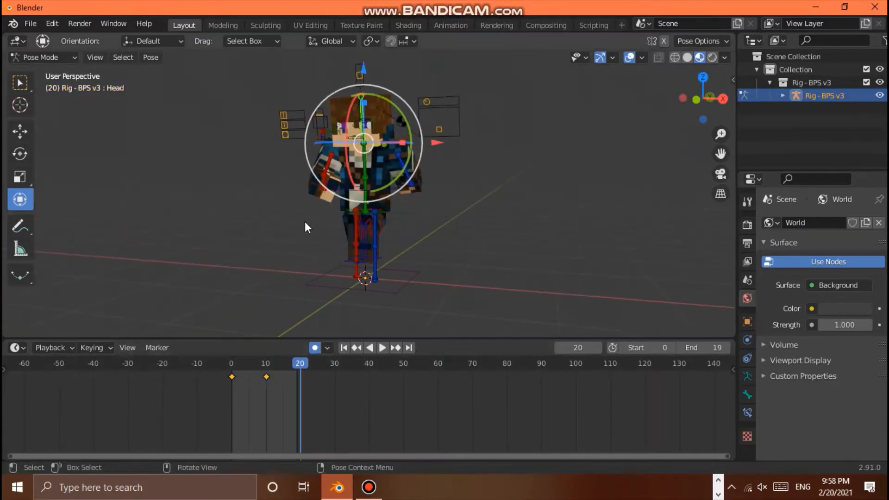
scroll(305, 223, down, 1)
drag(295, 145, 470, 272)
drag(290, 338, 296, 309)
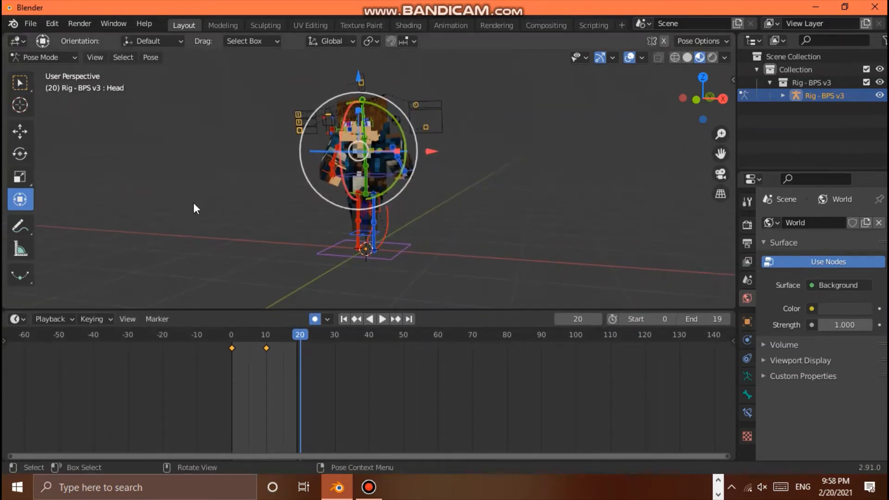
click(4, 341)
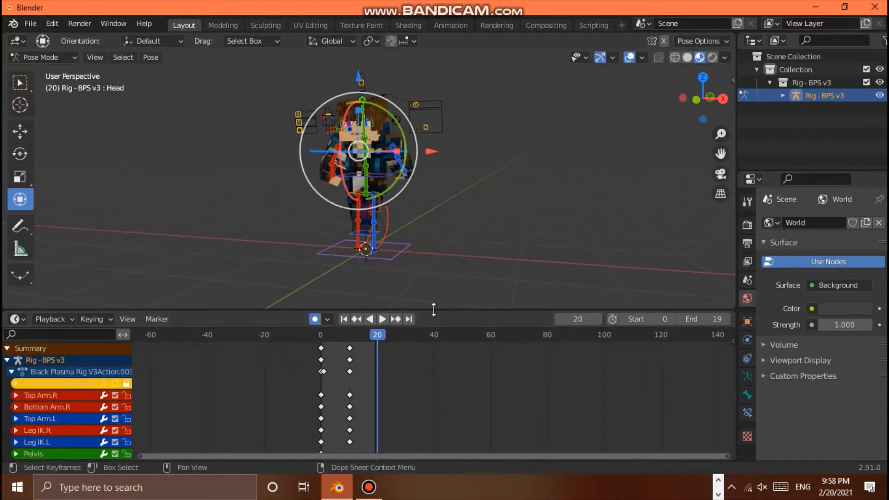
drag(432, 309, 440, 241)
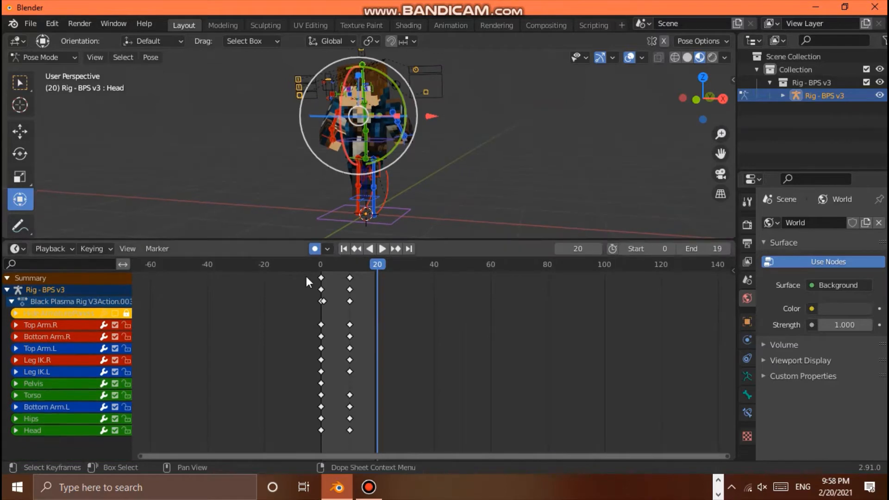
Step: Duplicate all bone keyframes at frame 0 and place the copies at frame 20 to close the loop
key(shift+Left)
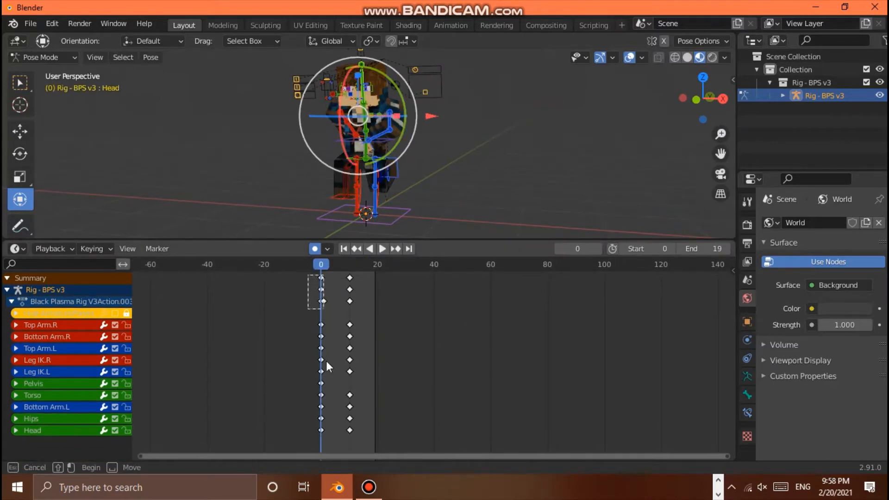
drag(325, 436, 326, 436)
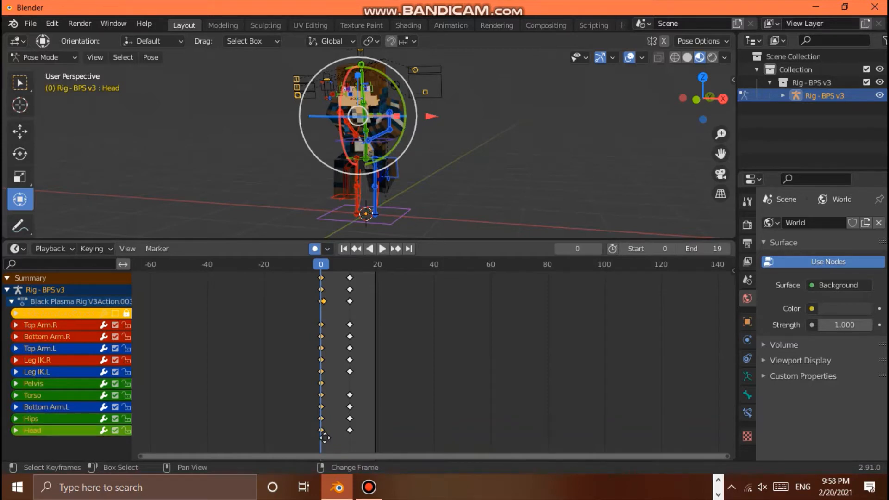
key(g)
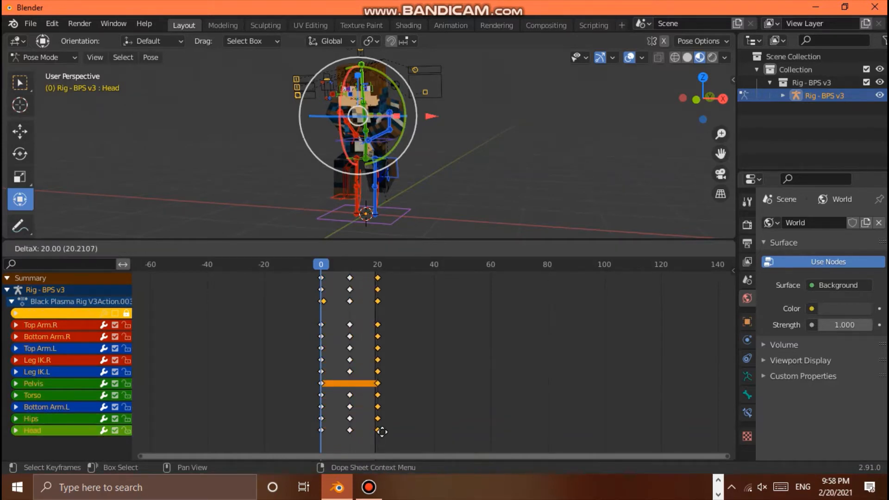
click(381, 432)
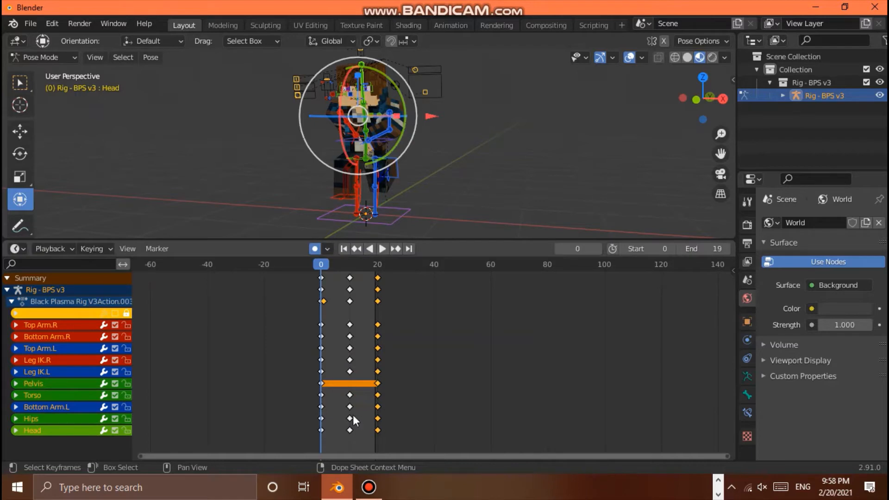
Step: Enlarge the viewport, play the run cycle and examine the character's motion from several angles
click(407, 203)
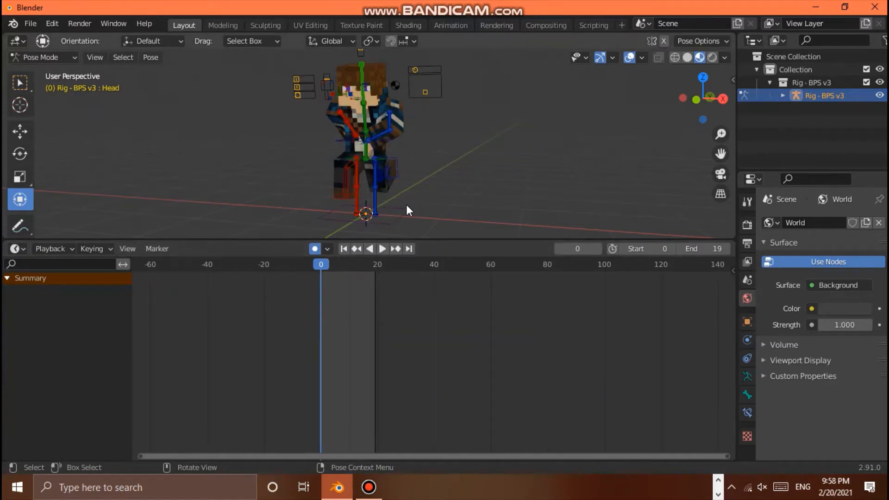
click(379, 208)
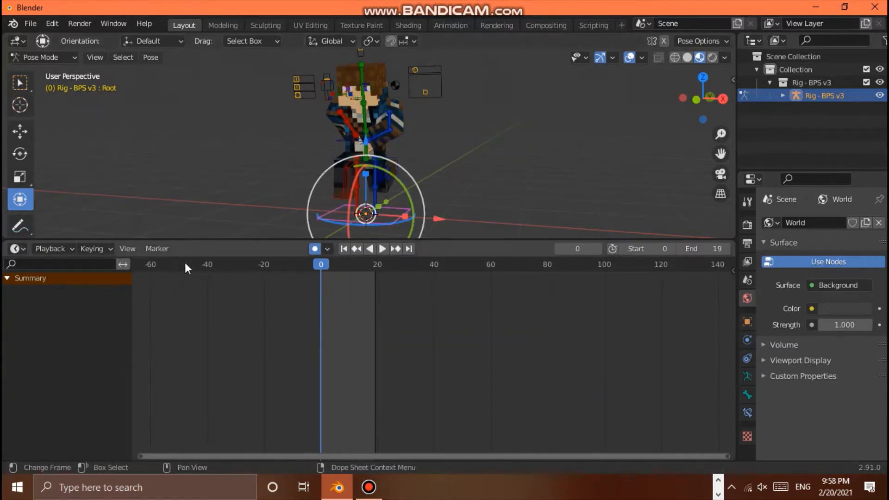
drag(703, 95, 440, 316)
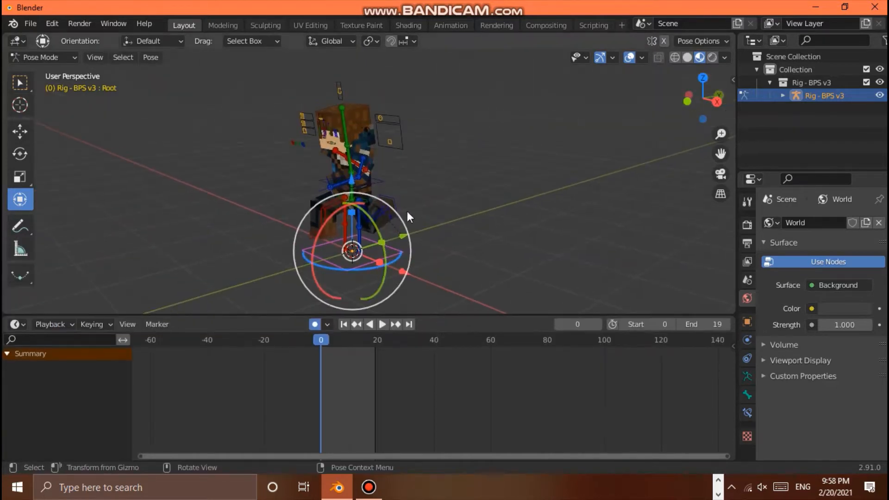
key(space)
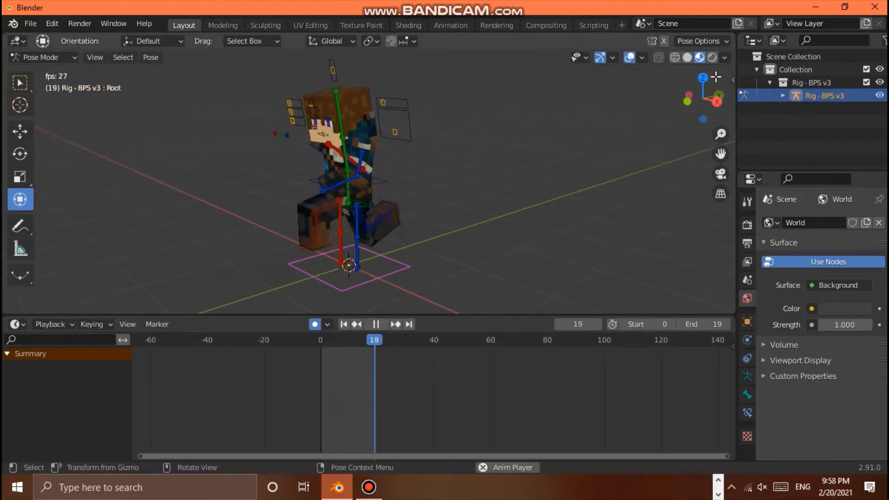
drag(712, 84, 736, 83)
scroll(379, 136, down, 1)
scroll(379, 136, up, 3)
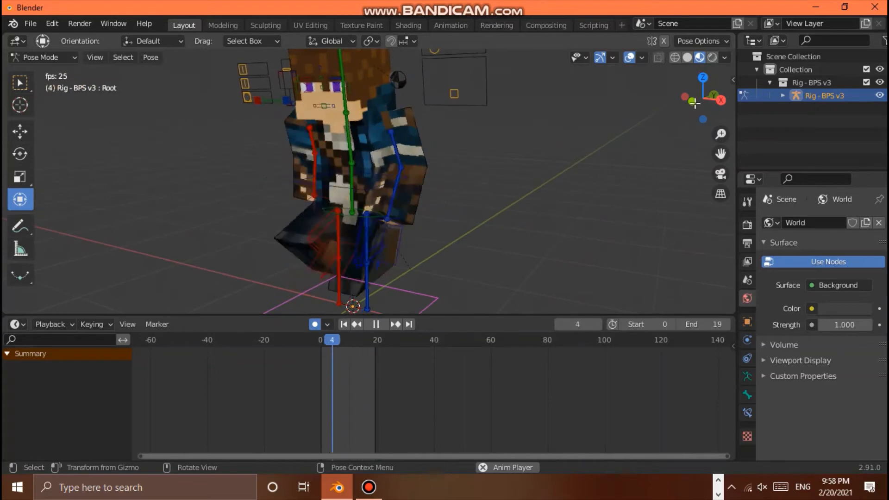
drag(693, 103, 646, 111)
click(375, 323)
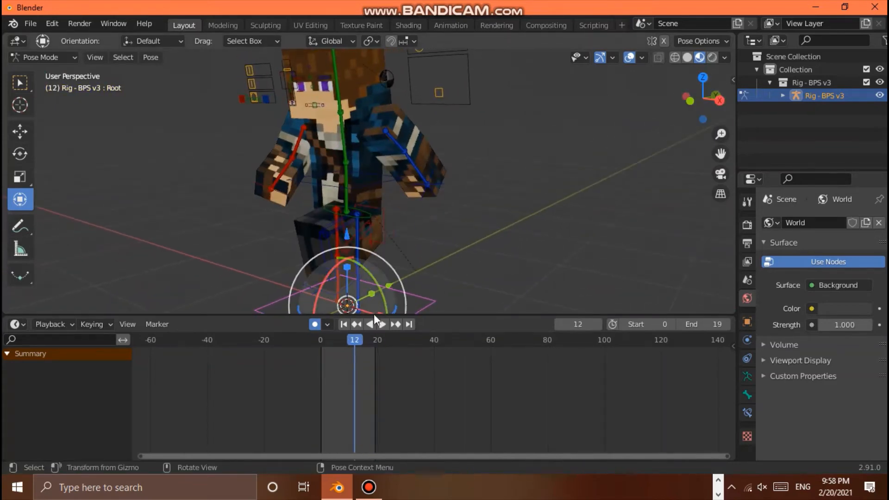
Step: Examine the torso and left leg IK bone in the frame 10 pose from the front and side
scroll(430, 246, down, 3)
mouse_move(702, 86)
mouse_down()
mouse_move(688, 88)
mouse_move(715, 99)
mouse_move(741, 97)
mouse_move(693, 94)
mouse_up()
scroll(463, 234, up, 2)
click(367, 138)
key(space)
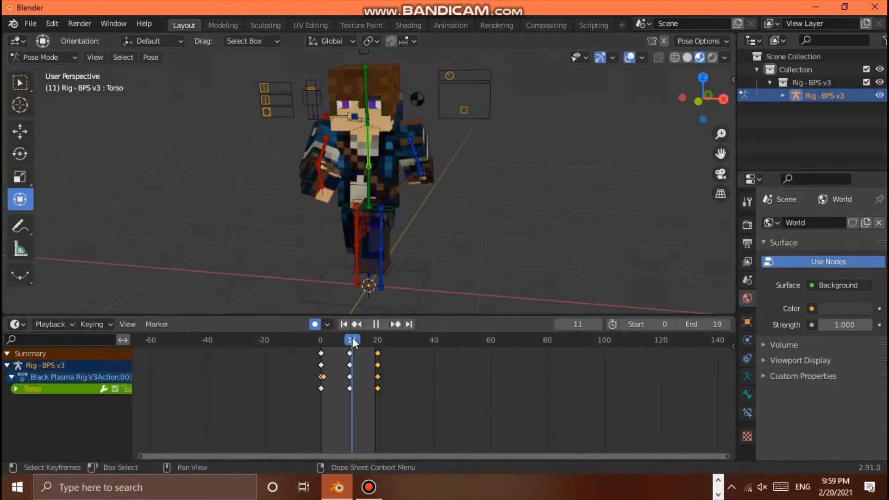
key(space)
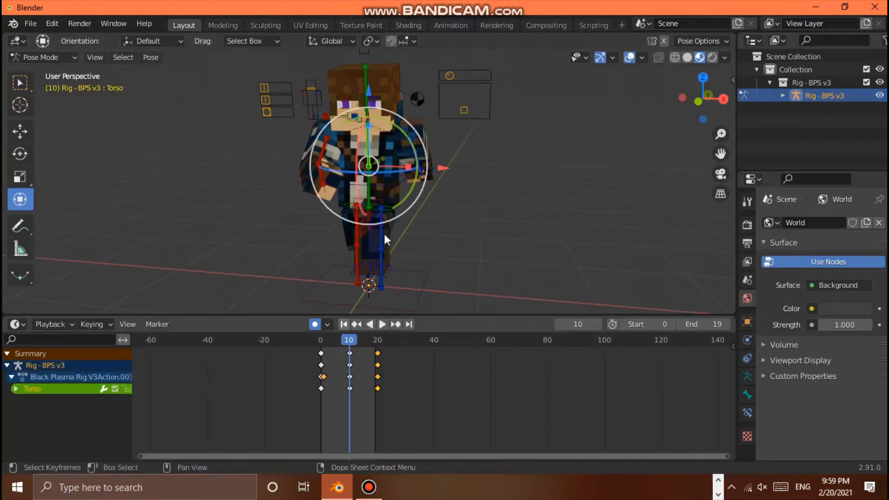
click(393, 265)
drag(709, 96, 627, 97)
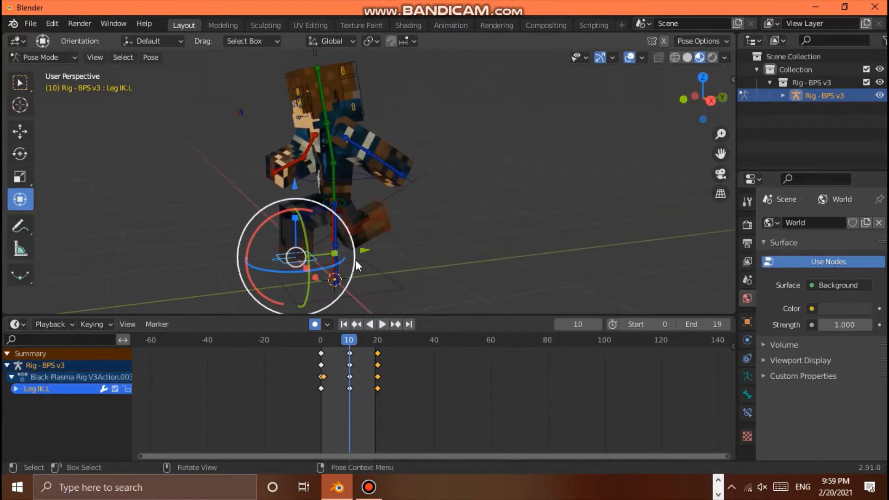
scroll(316, 240, up, 3)
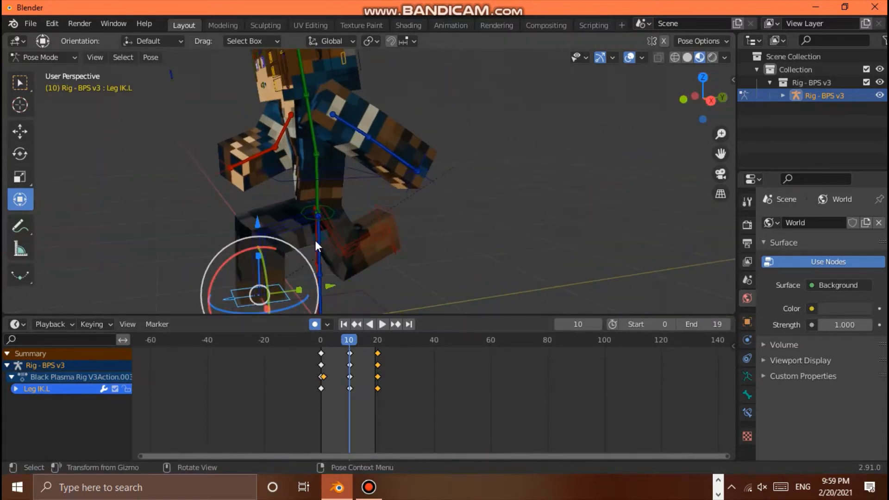
drag(720, 152, 780, 86)
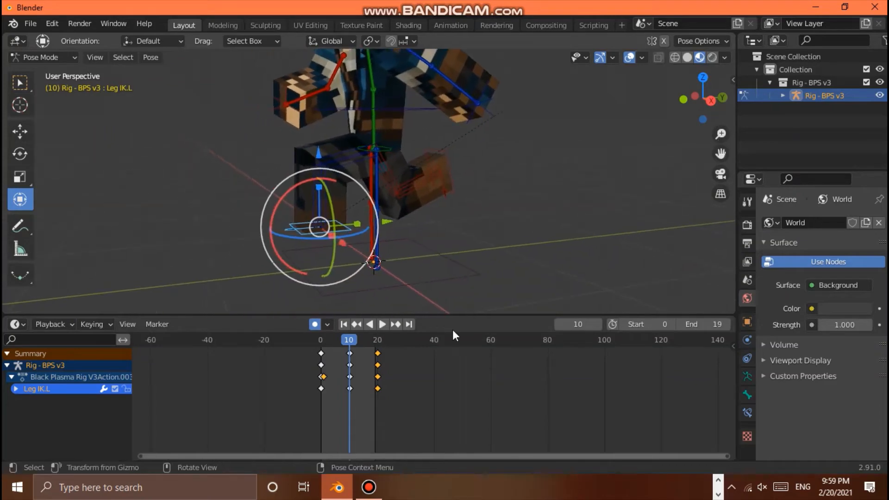
drag(450, 316, 446, 337)
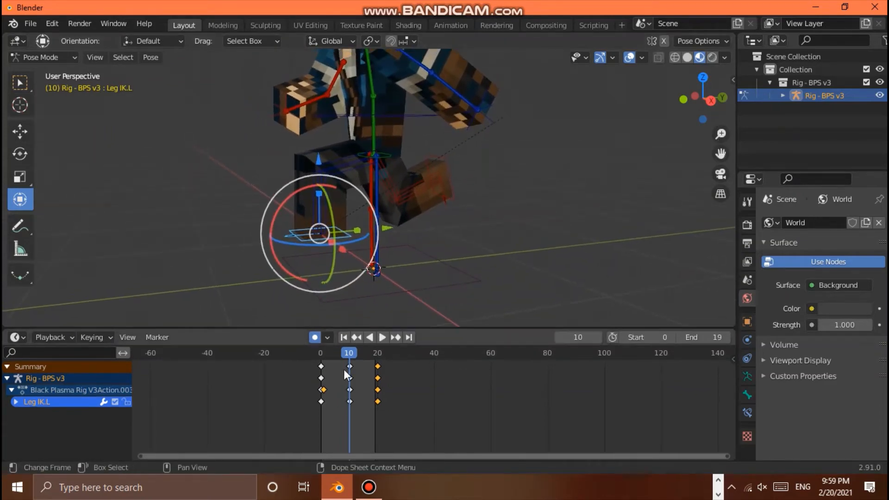
Step: At frame 3, move the right leg IK bone forward of the body and rotate the foot flatter
key(space)
key(space)
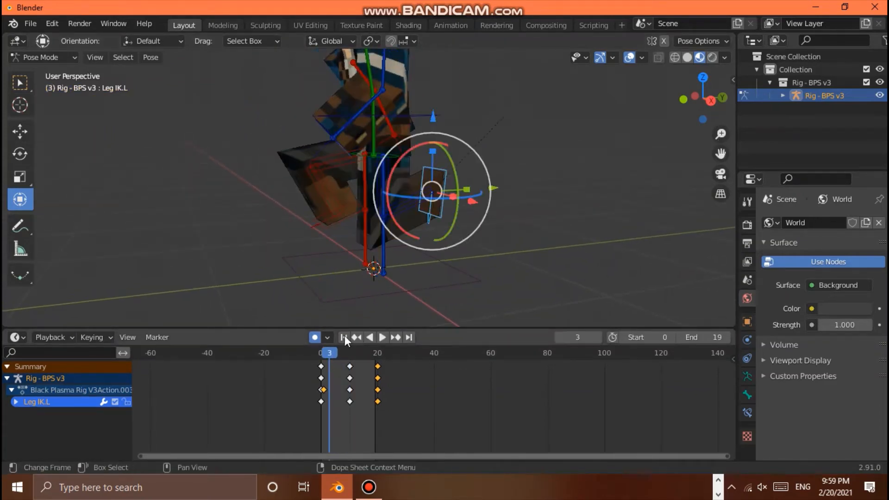
click(348, 216)
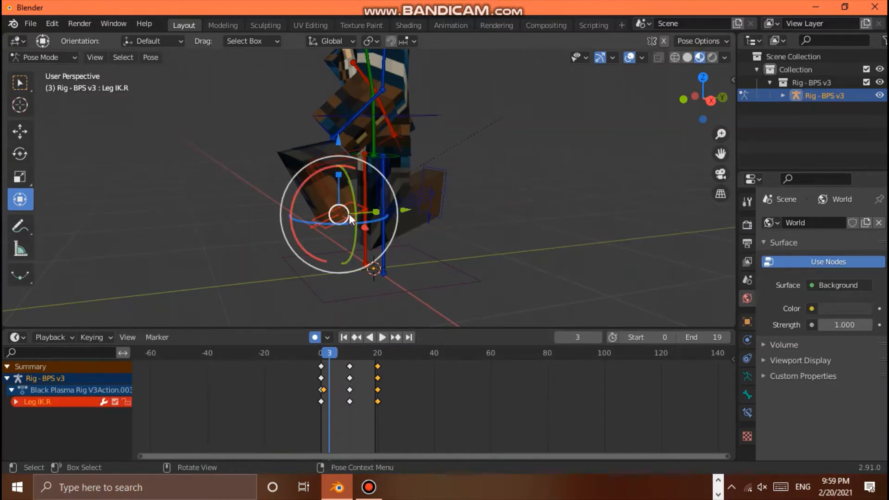
drag(692, 96, 678, 96)
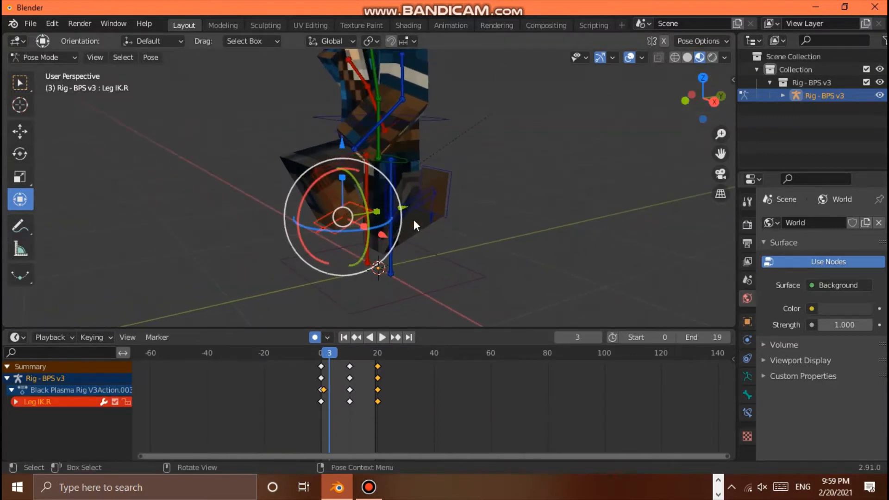
key(g)
click(371, 211)
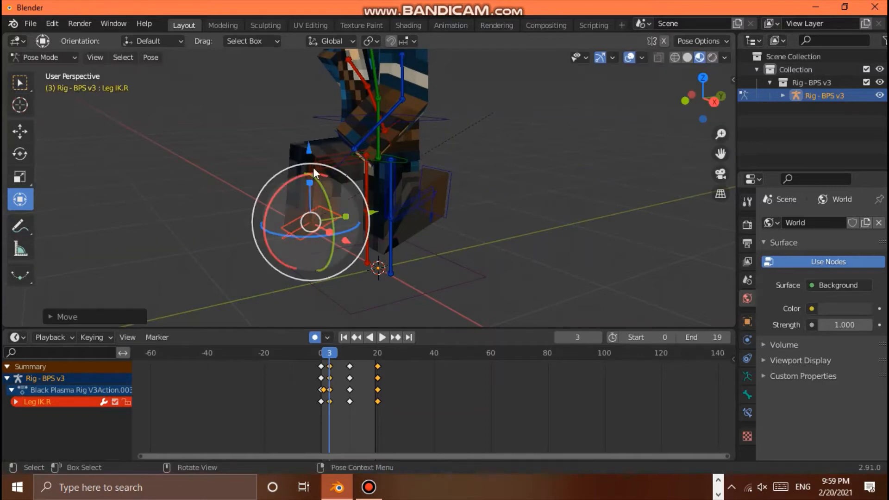
drag(280, 184, 307, 157)
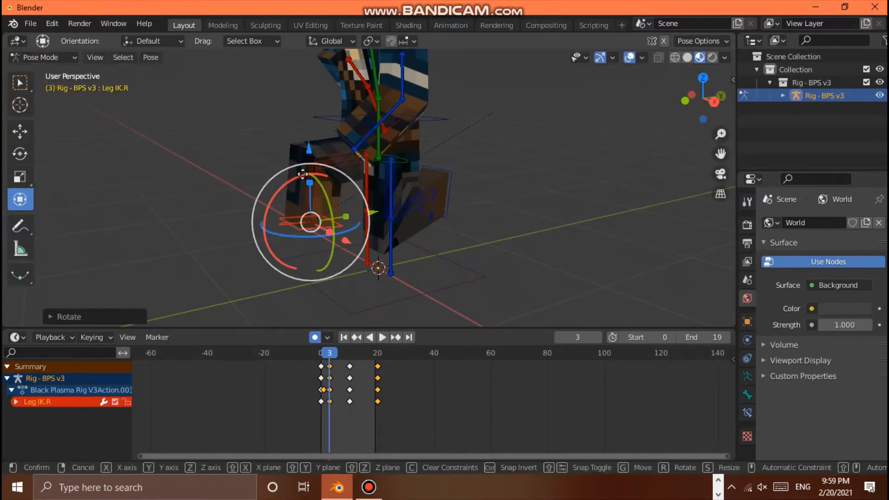
Step: Lower the right leg IK bone toward the ground along Z and shift it slightly back along Y at frame 3
key(g)
key(z)
click(326, 181)
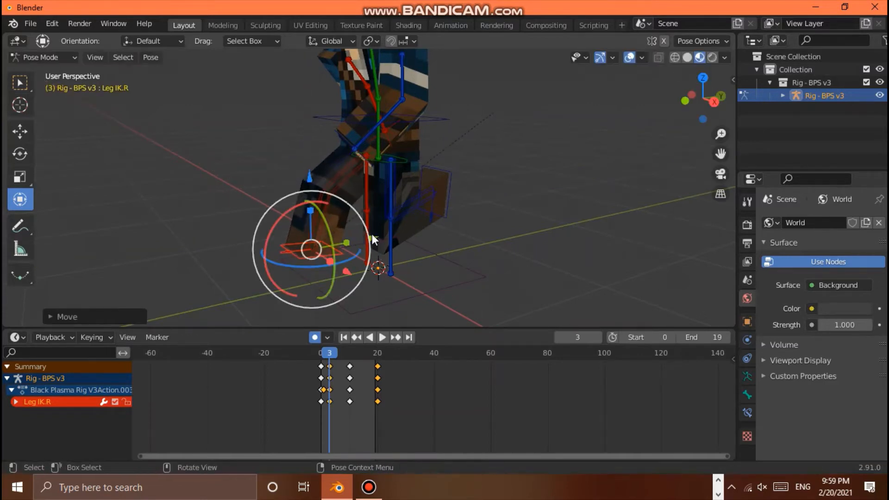
key(g)
key(y)
drag(387, 235, 388, 235)
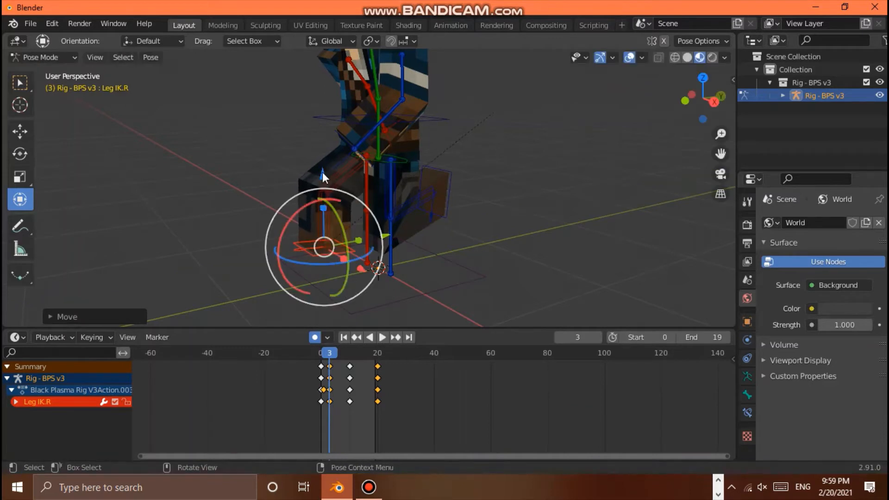
drag(323, 175, 322, 185)
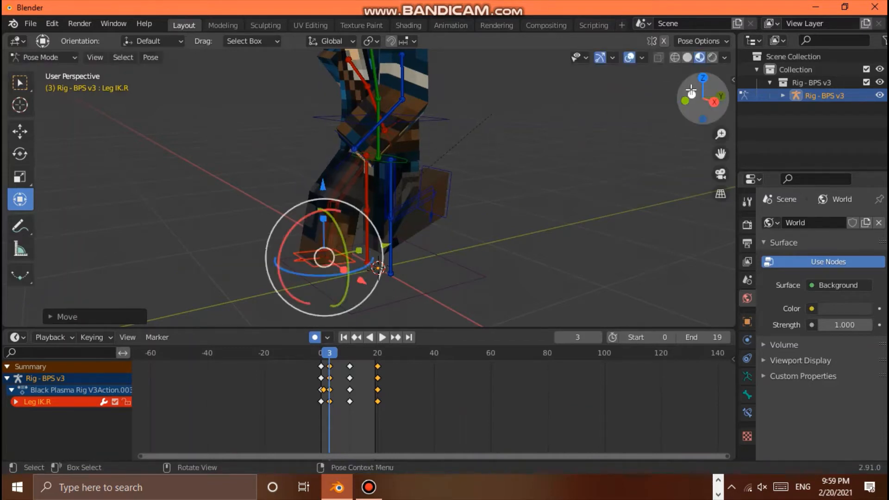
Step: Rotate the right foot level with the ground, lower it slightly at frame 3, and check the preceding frames
drag(688, 88, 655, 82)
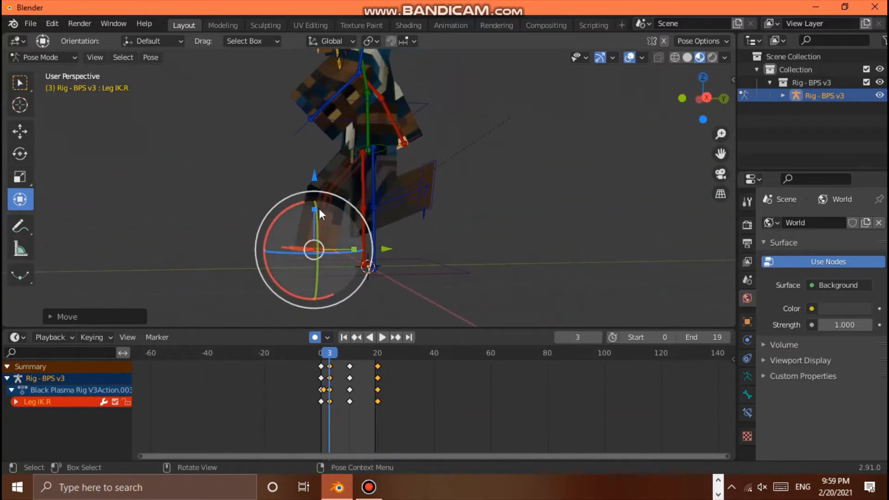
drag(285, 208, 284, 217)
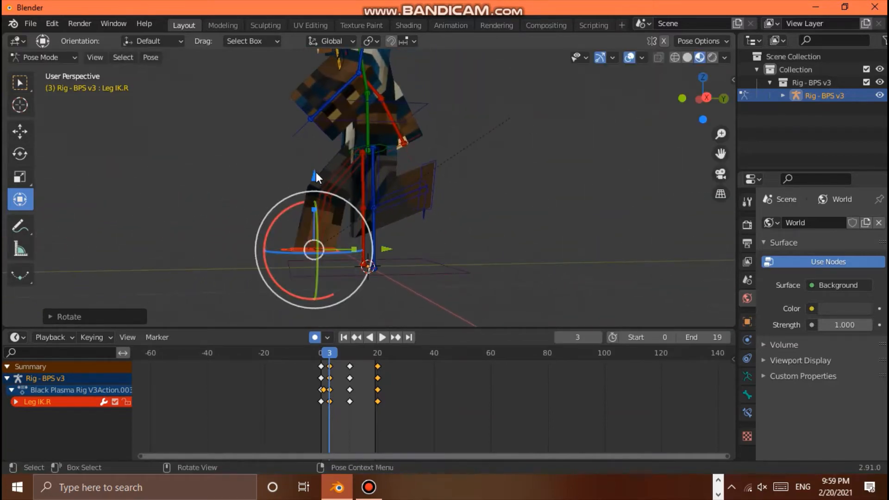
drag(316, 171, 317, 180)
key(space)
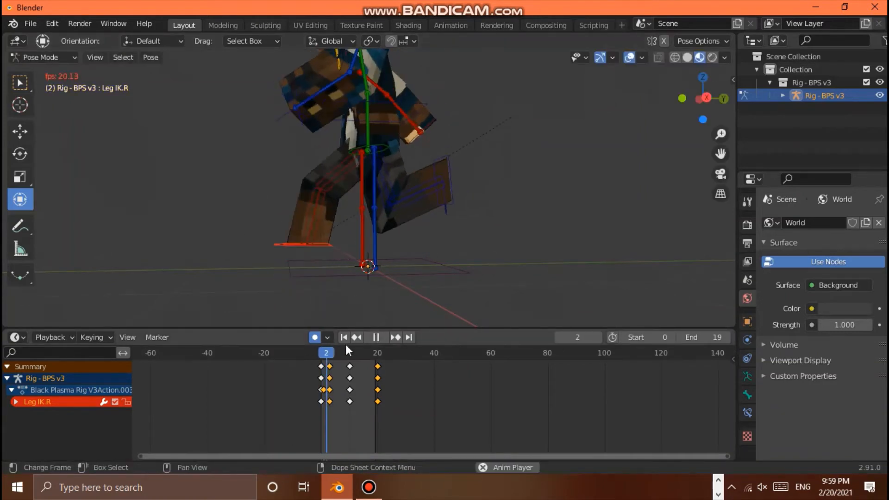
key(space)
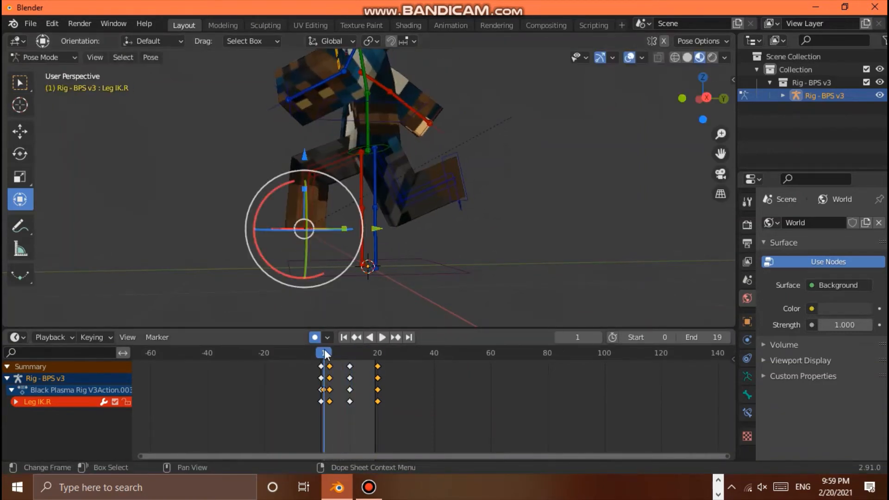
Step: At frame 13, move the left leg IK bone forward and down, rotate the foot, and shift it slightly outward along X
key(space)
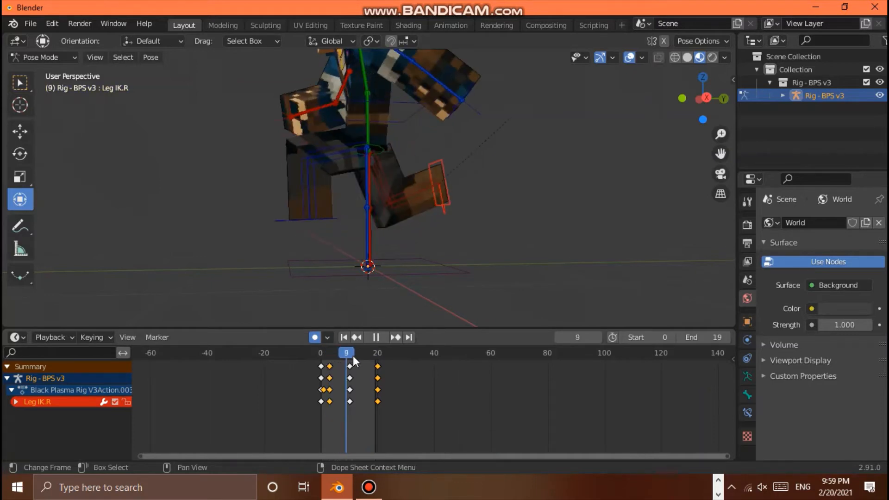
key(space)
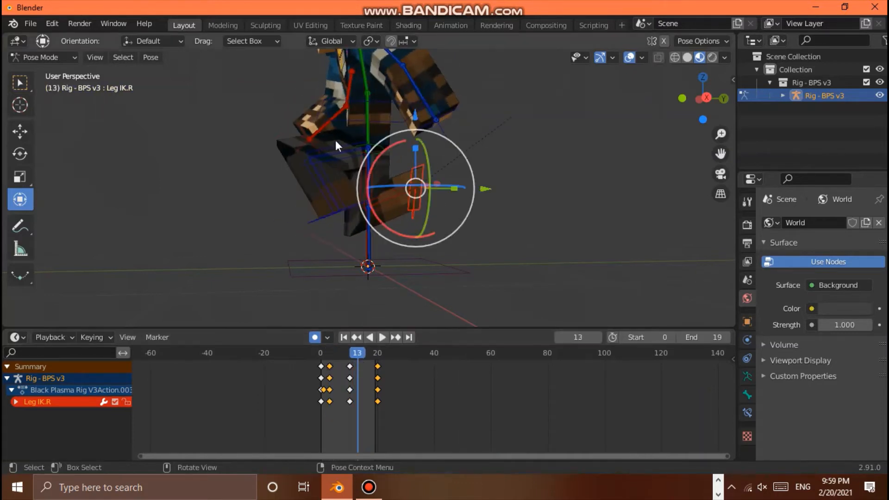
click(312, 220)
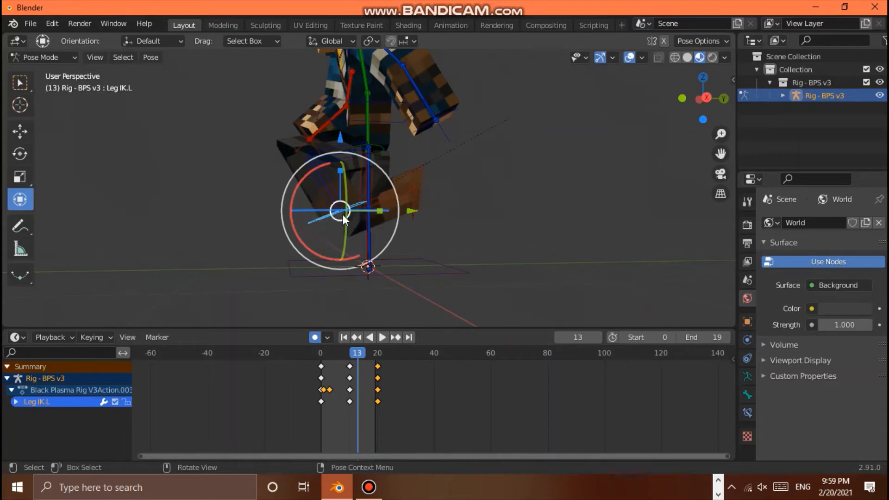
key(g)
drag(318, 246, 314, 247)
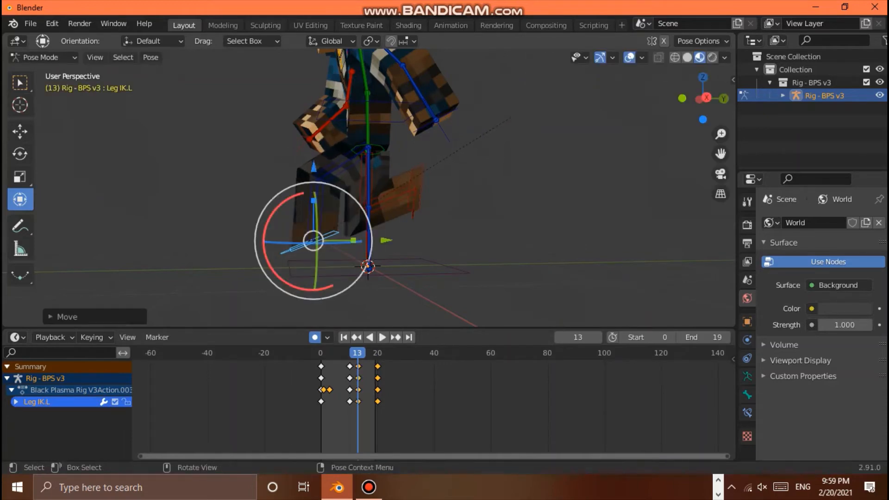
drag(292, 196, 319, 190)
drag(681, 92, 803, 125)
drag(478, 265, 491, 262)
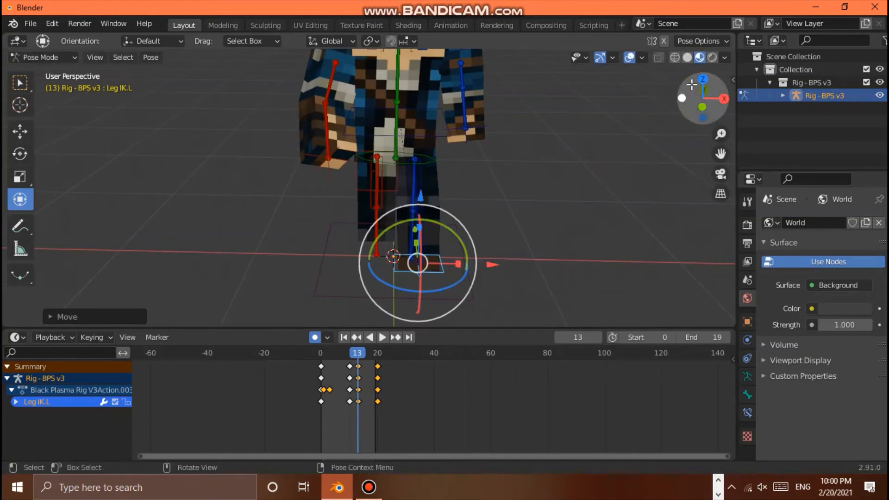
Step: Lower the left leg IK bone to the ground at frame 13, rotate the foot level, and shift it slightly back along Y
drag(702, 97, 646, 76)
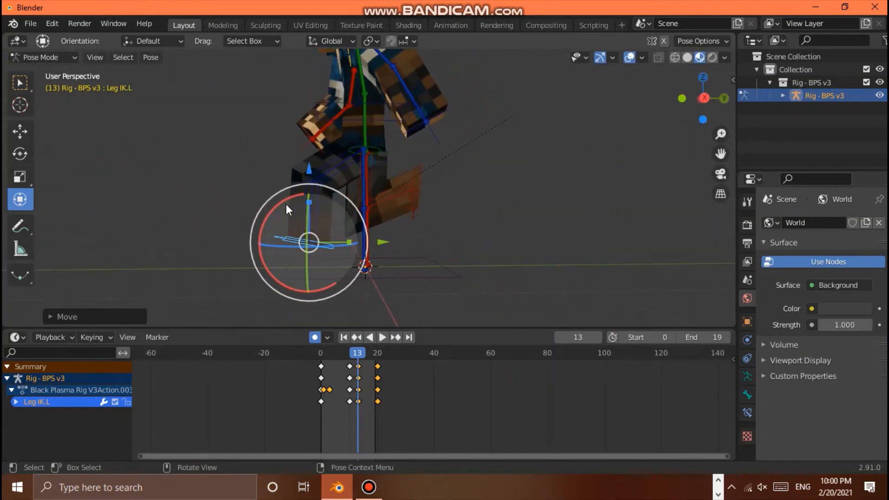
drag(278, 204, 264, 219)
drag(308, 170, 308, 187)
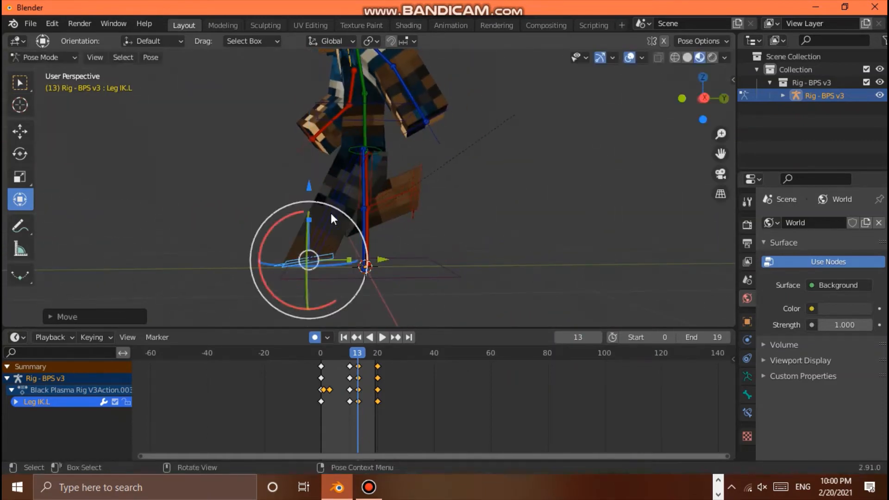
drag(284, 218, 304, 216)
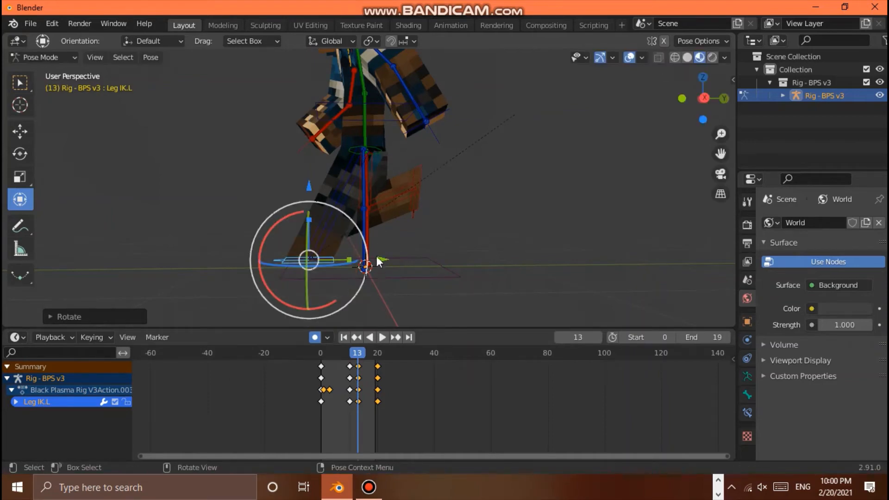
drag(376, 258, 398, 256)
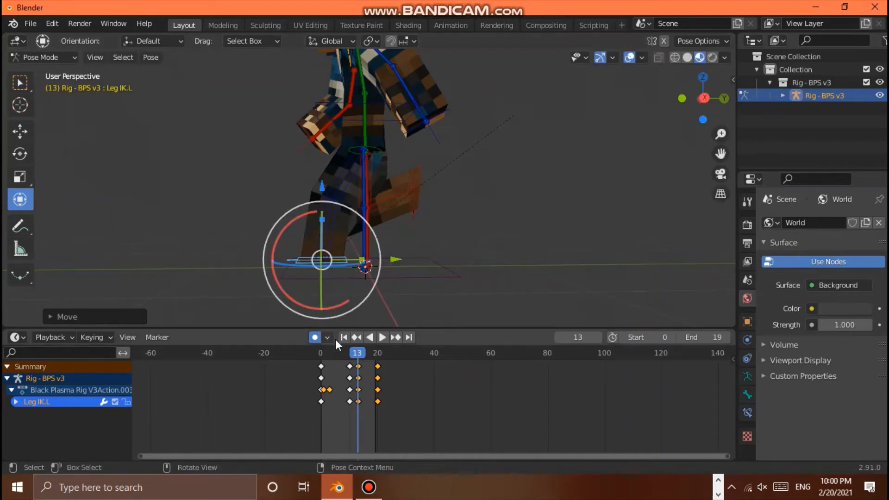
Step: Play the run cycle and examine the leg motion from several angles, scrubbing through to frame 20
key(space)
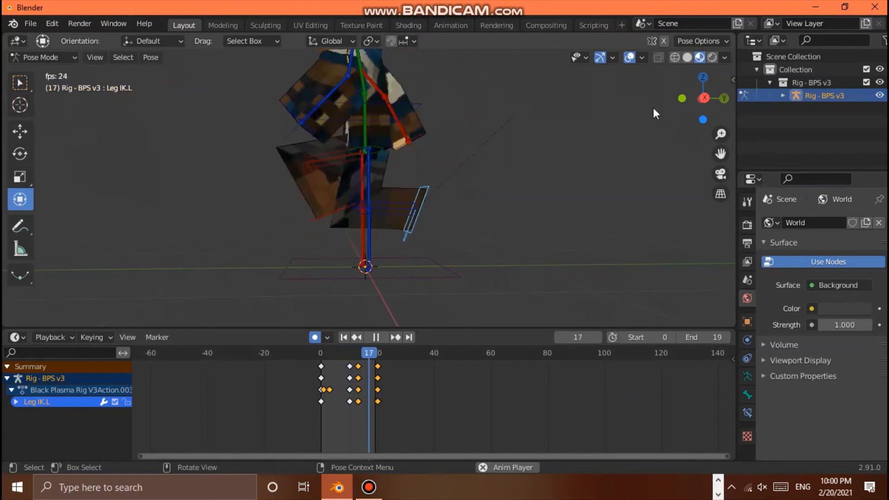
drag(708, 93, 563, 95)
scroll(512, 215, down, 6)
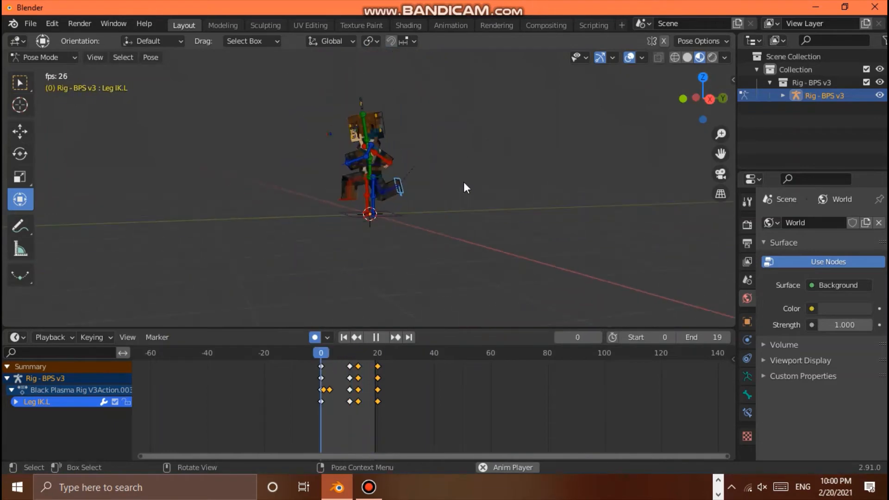
scroll(462, 181, up, 3)
drag(699, 89, 724, 91)
key(space)
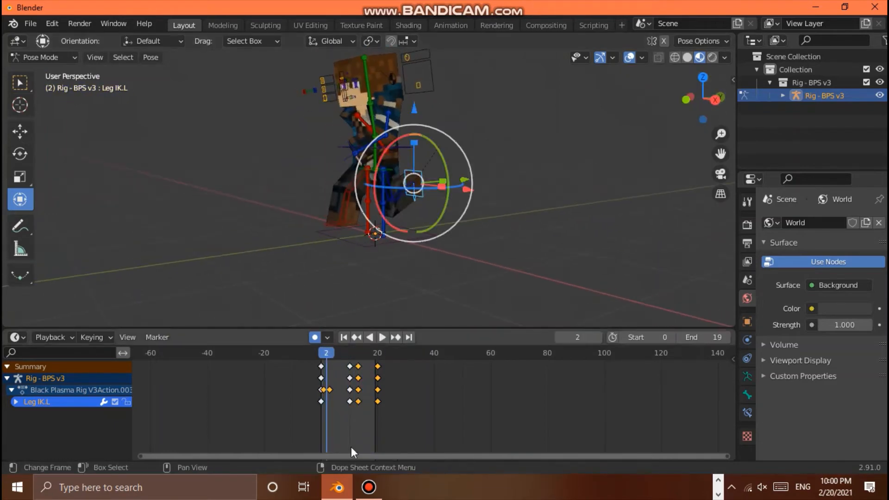
drag(330, 354, 381, 357)
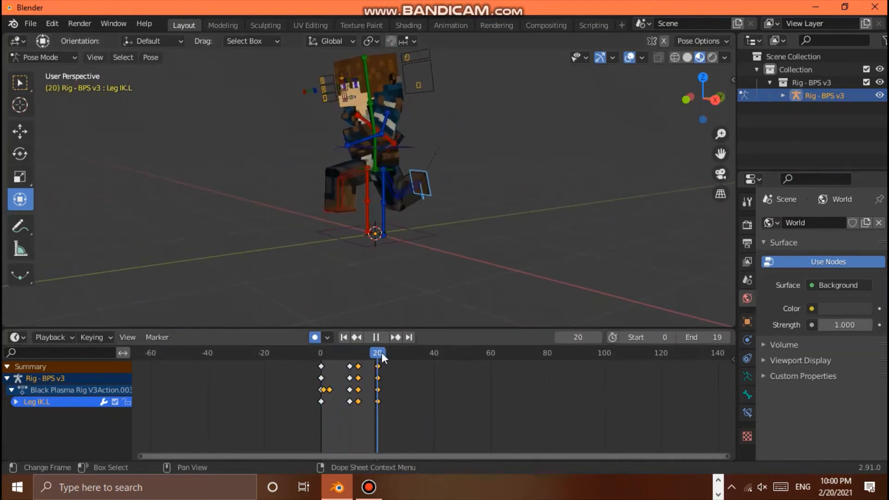
key(space)
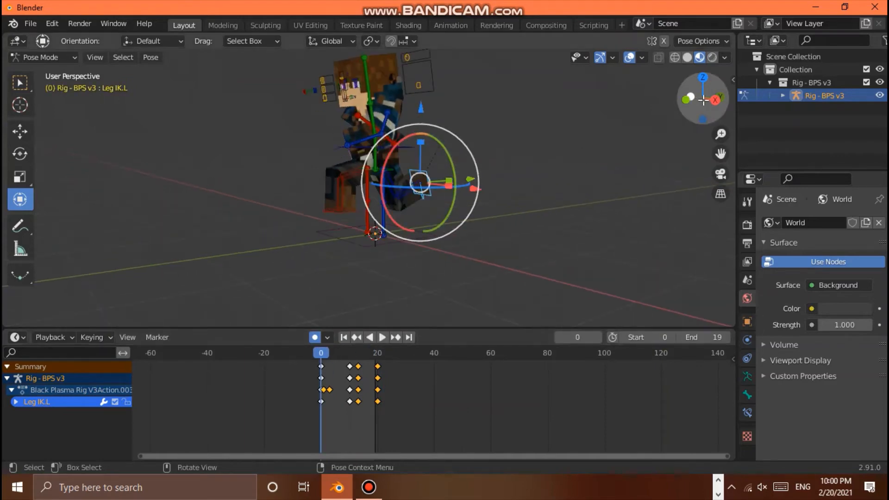
Step: Select the pelvis bone and delete its keyframe at frame 20
drag(695, 96, 739, 199)
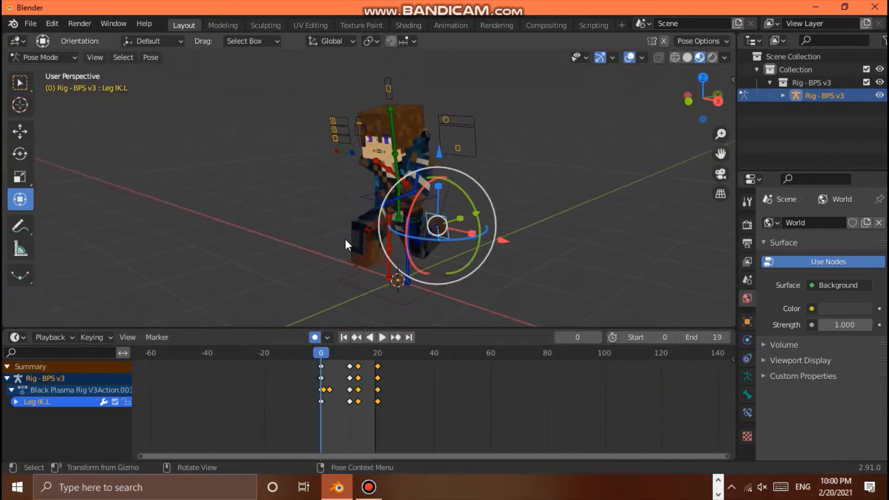
scroll(413, 233, up, 2)
click(412, 218)
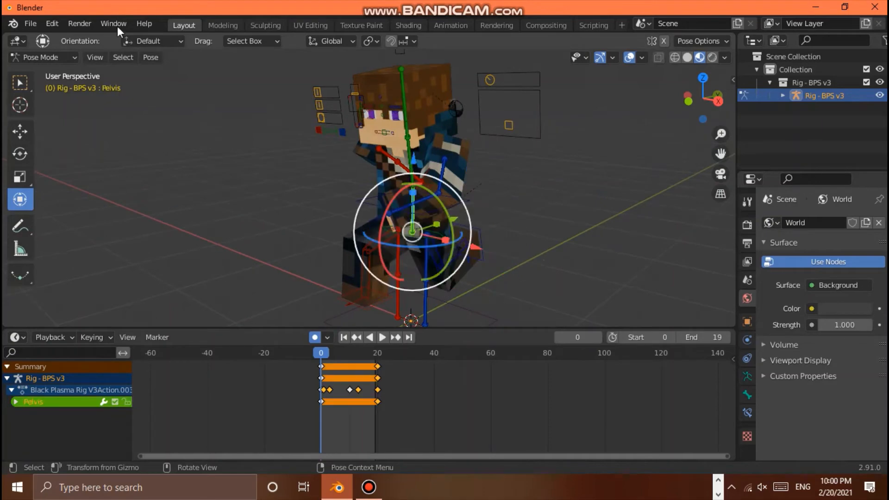
drag(721, 151, 693, 122)
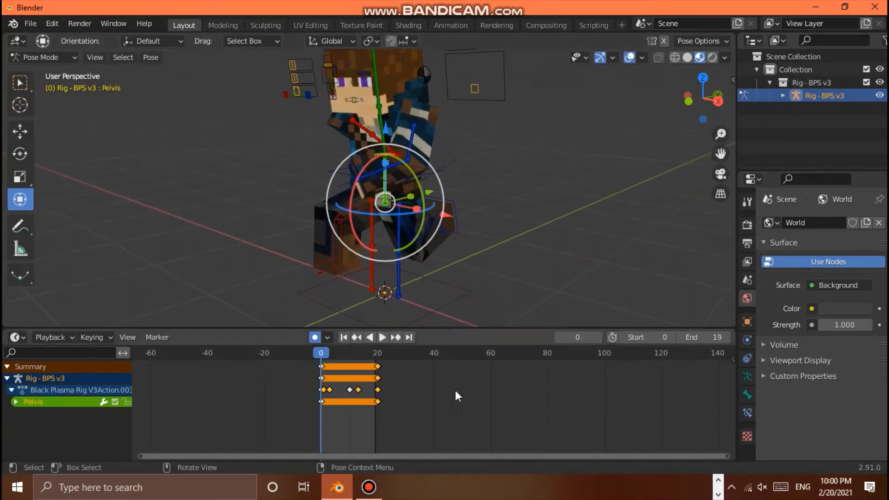
right_click(379, 366)
click(332, 423)
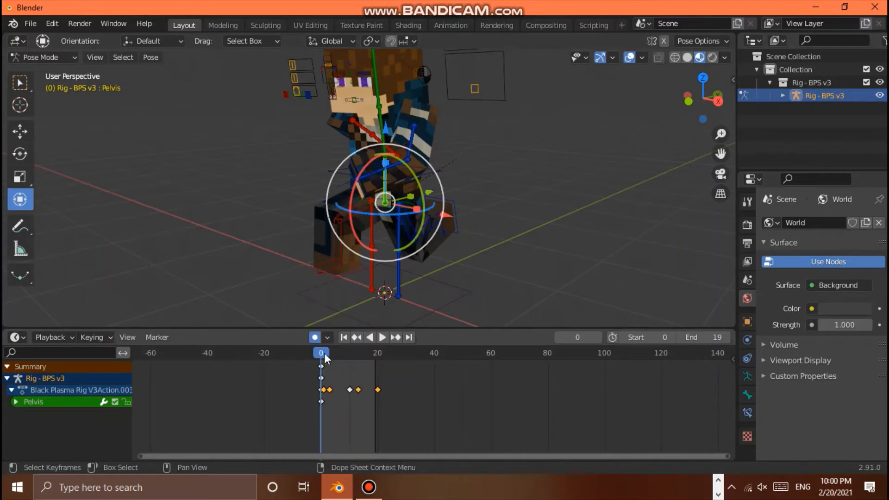
Step: Raise the pelvis bone slightly along Z at frame 0
scroll(409, 232, up, 2)
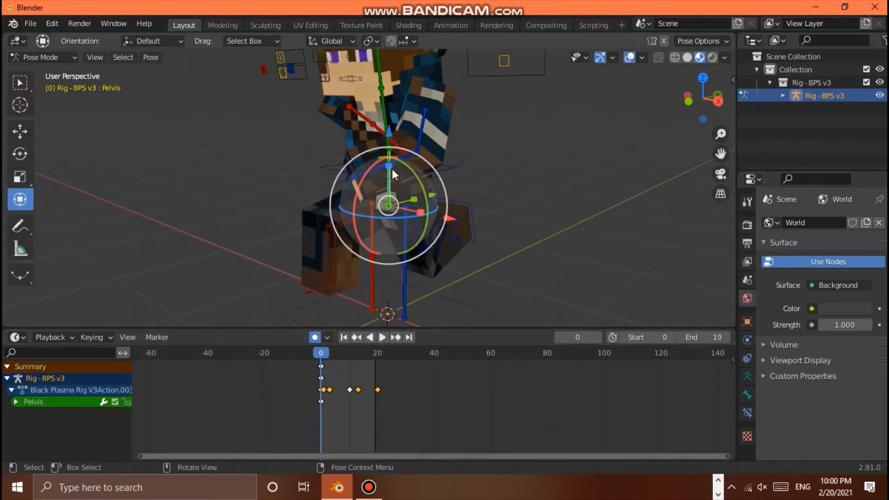
drag(702, 100, 428, 101)
drag(377, 133, 355, 173)
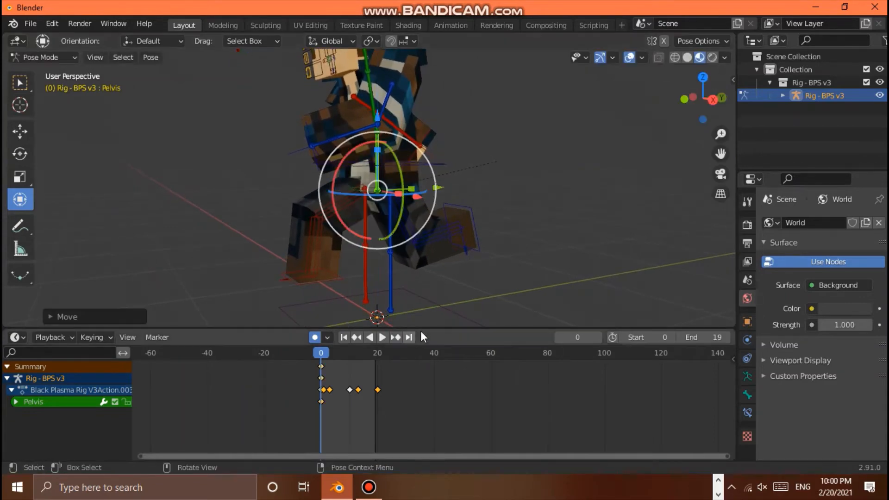
Step: Advance to frame 3 and lower the pelvis bone along Z so the planted right leg bends
click(597, 337)
click(598, 337)
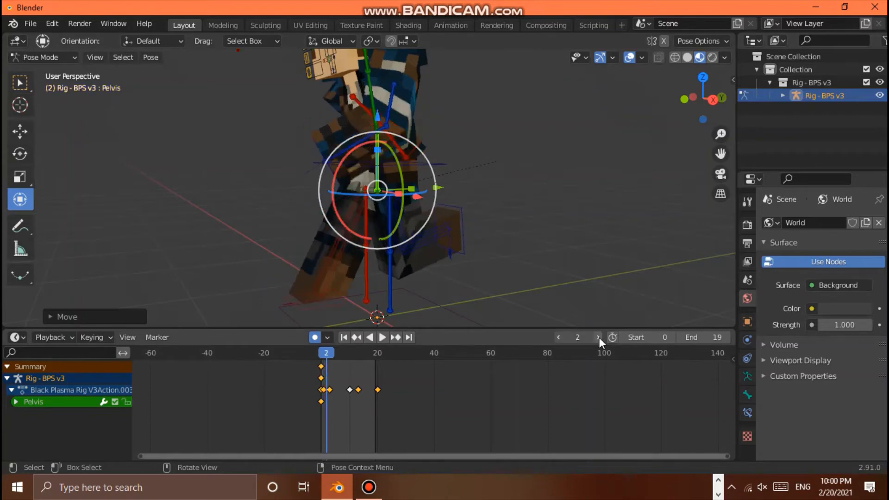
click(598, 337)
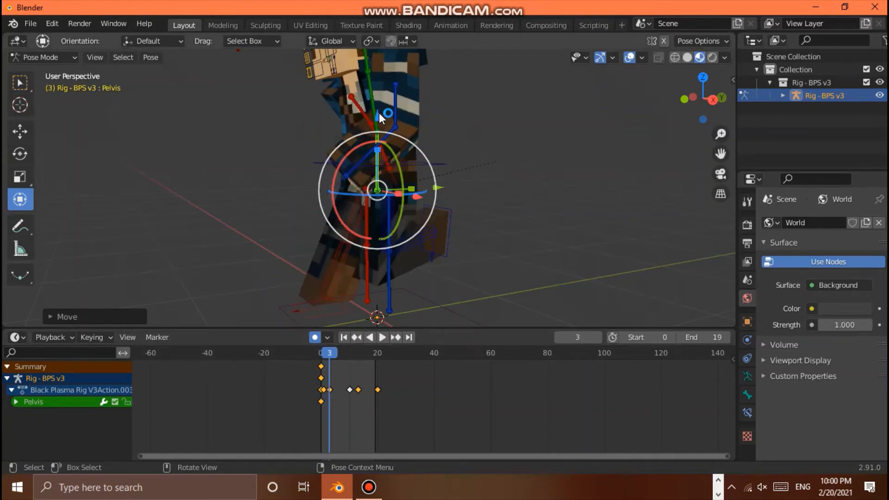
drag(379, 112, 382, 133)
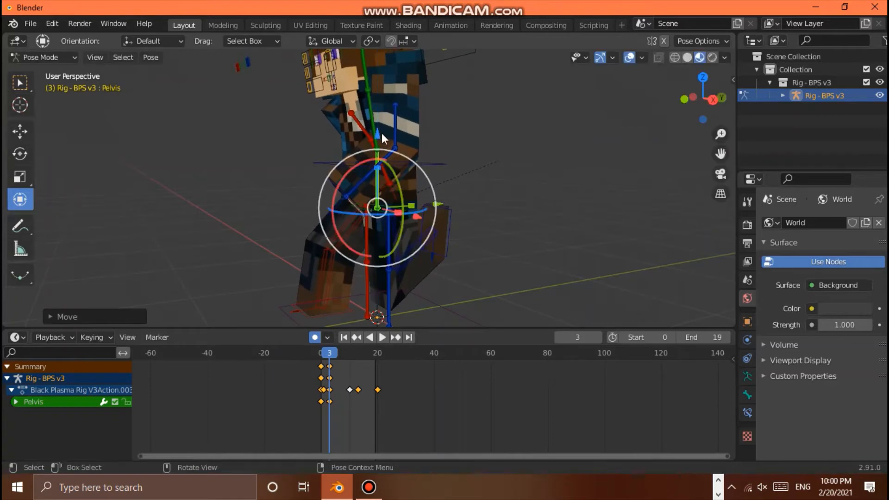
Step: At frame 3, move the left leg IK bone back along Y and rotate the trailing foot about X
click(445, 215)
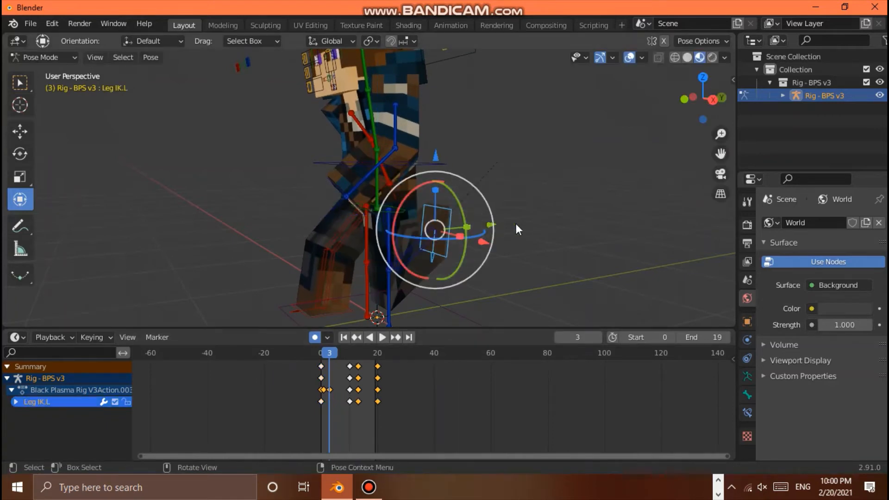
drag(490, 228, 508, 223)
drag(703, 99, 516, 180)
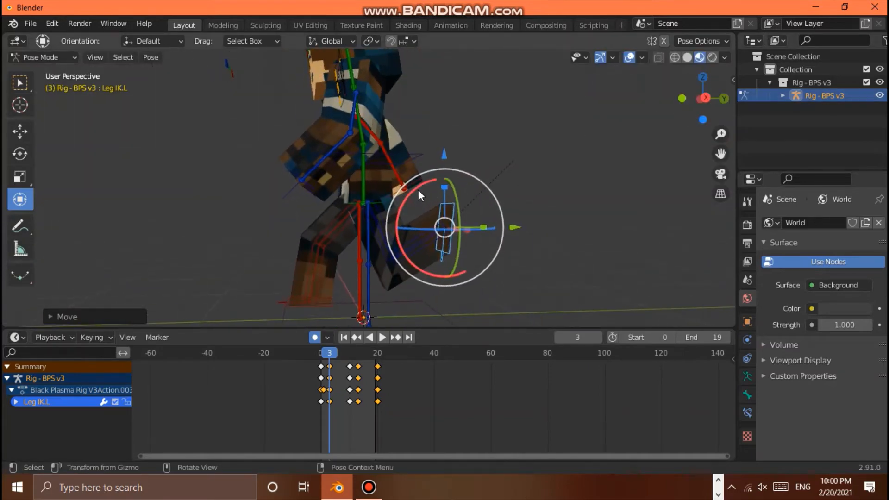
drag(418, 190, 408, 214)
Step: At frame 10, raise the pelvis bone slightly along Z
drag(703, 98, 589, 168)
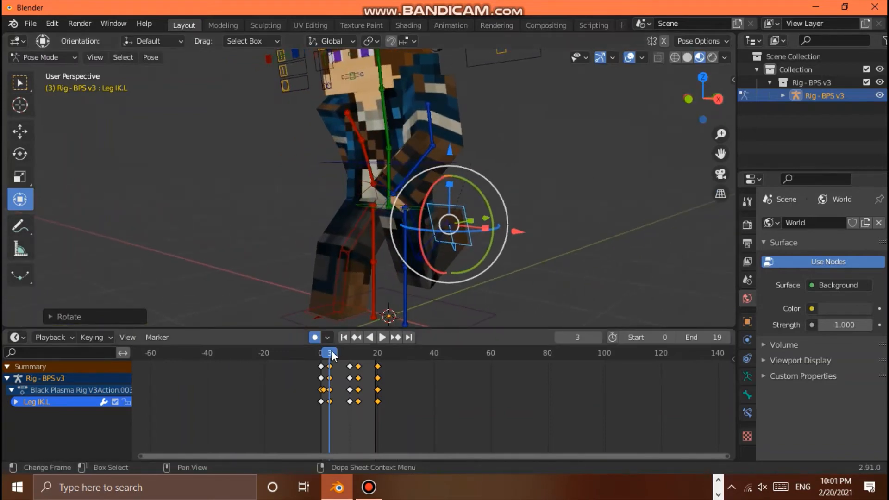
drag(331, 351, 349, 352)
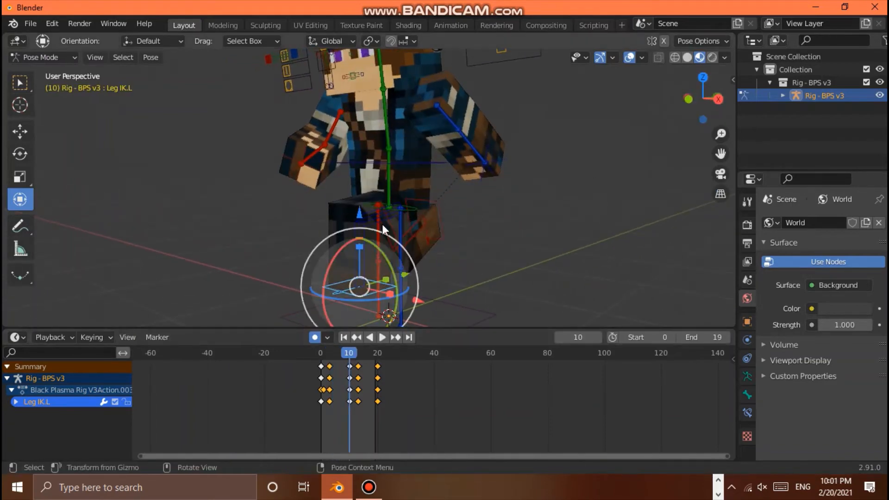
click(395, 194)
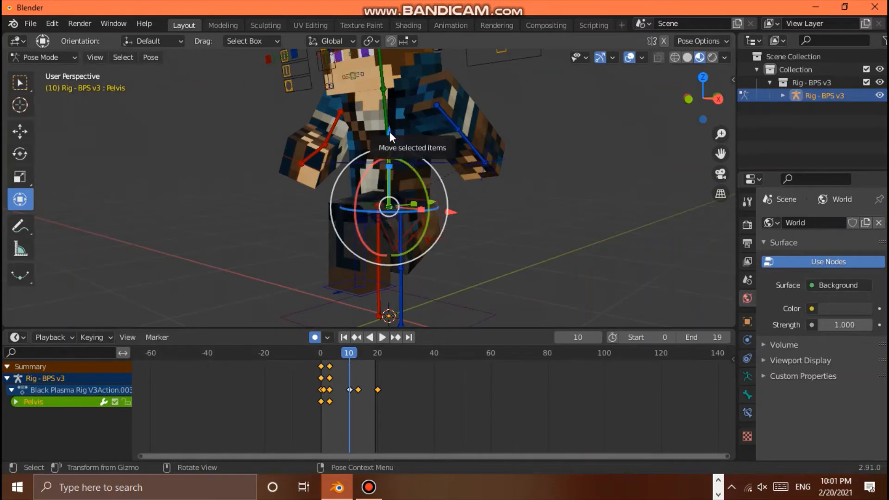
drag(390, 133, 387, 115)
Step: Advance to frame 13 and lower the pelvis bone along Z so the planted left leg bends
middle_drag(387, 116, 331, 119)
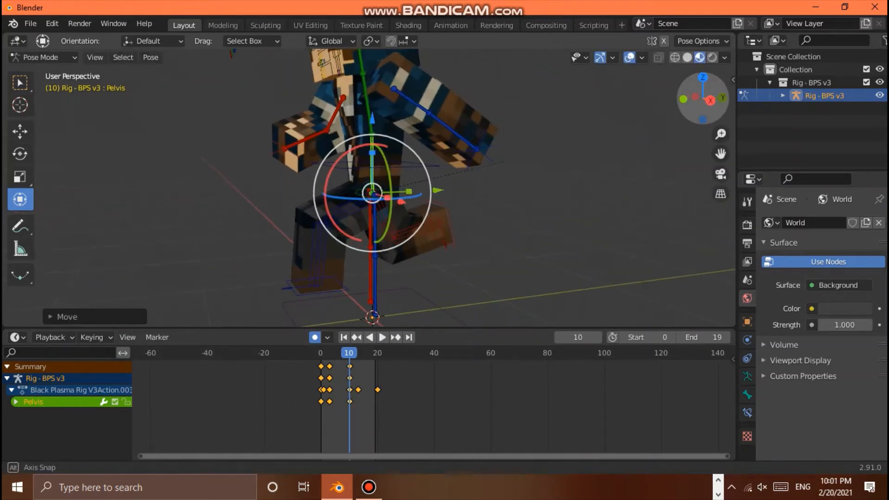
drag(702, 99, 697, 98)
click(599, 333)
click(600, 333)
click(599, 333)
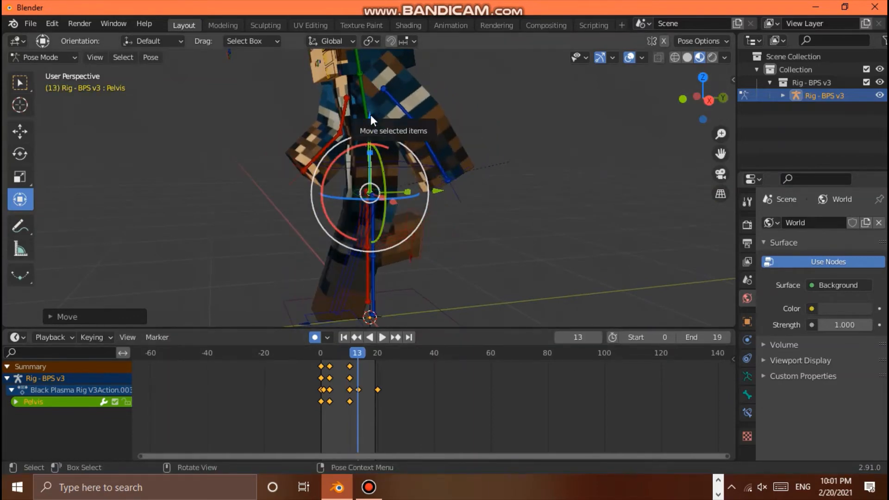
drag(370, 114, 373, 132)
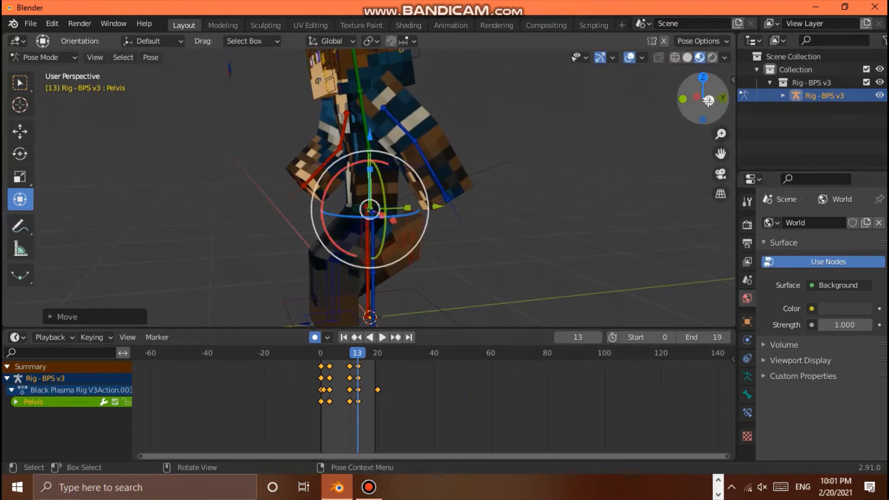
Step: At frame 13, move the right leg IK bone back along Y and rotate the trailing foot about X and Y
drag(709, 101, 403, 101)
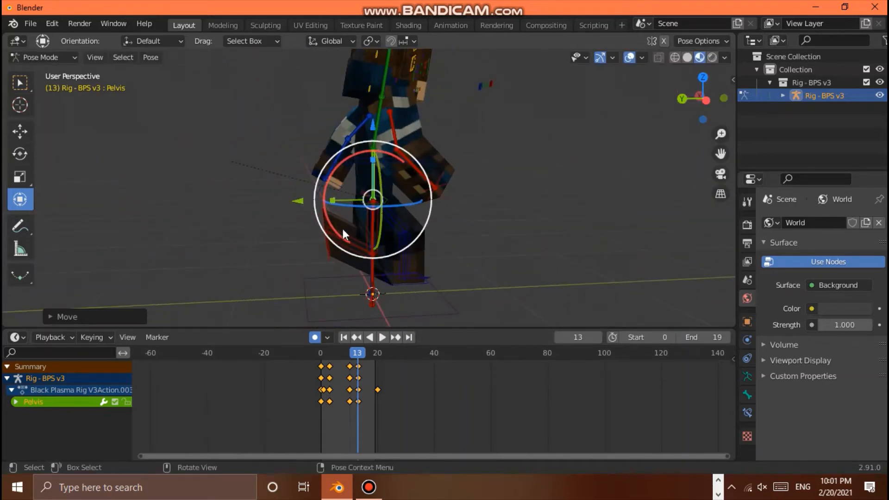
click(327, 217)
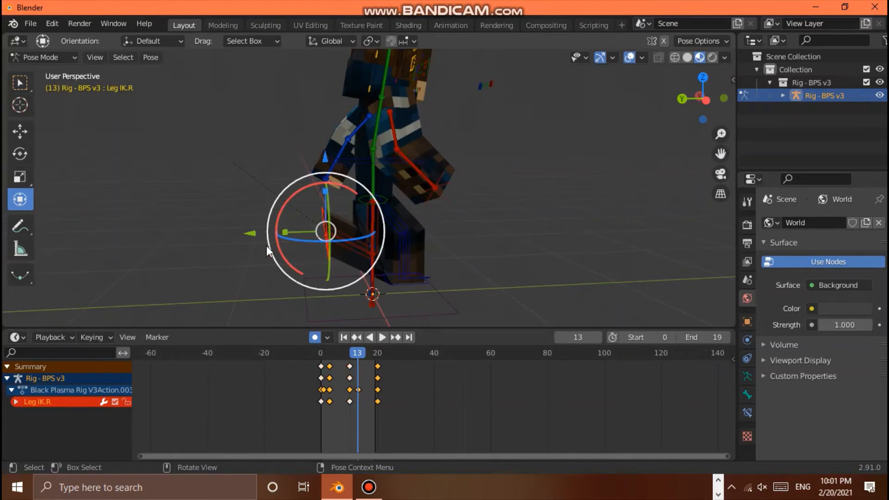
drag(247, 232, 206, 243)
drag(287, 195, 315, 191)
drag(698, 110, 810, 135)
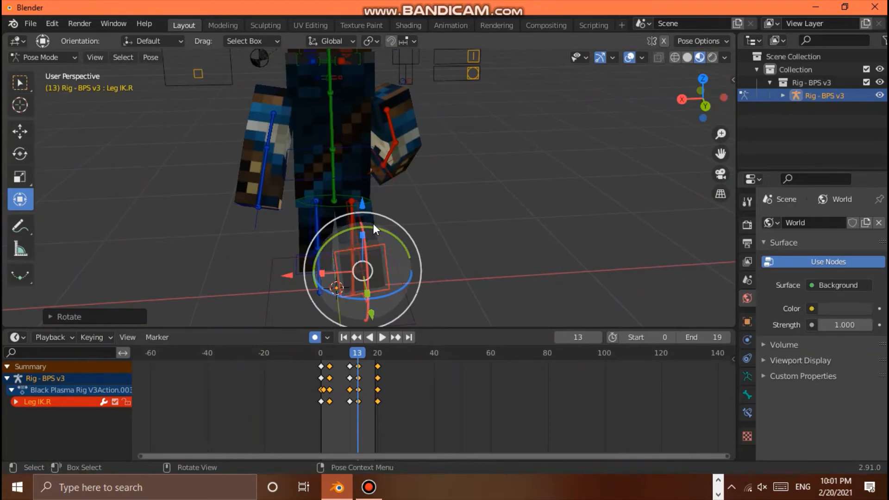
drag(373, 224, 389, 254)
Step: Play back the run cycle with the whole character in view from the side
drag(703, 98, 282, 70)
scroll(511, 220, down, 3)
key(space)
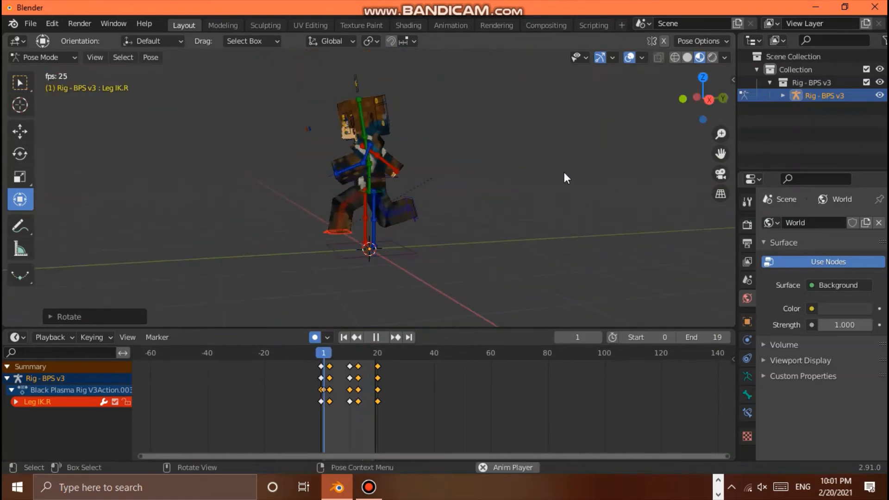
Step: At frame 20, raise the pelvis bone slightly along Z
key(space)
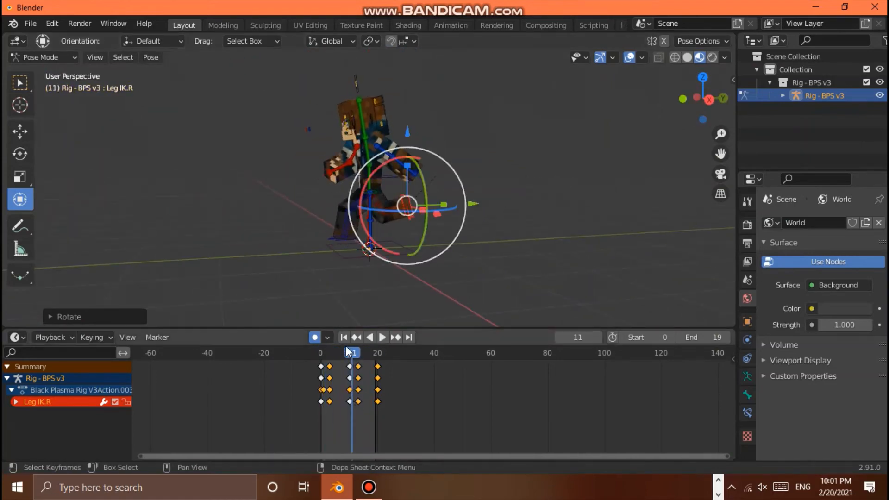
key(space)
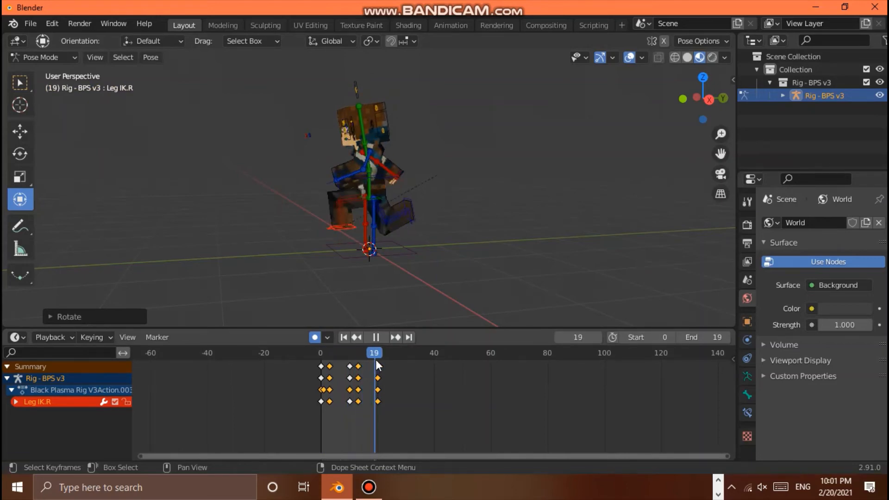
drag(376, 359, 377, 360)
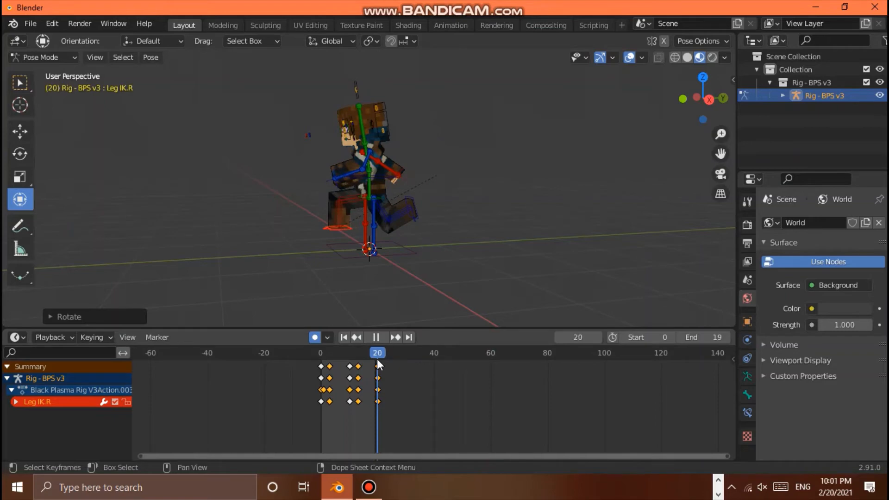
drag(377, 359, 376, 359)
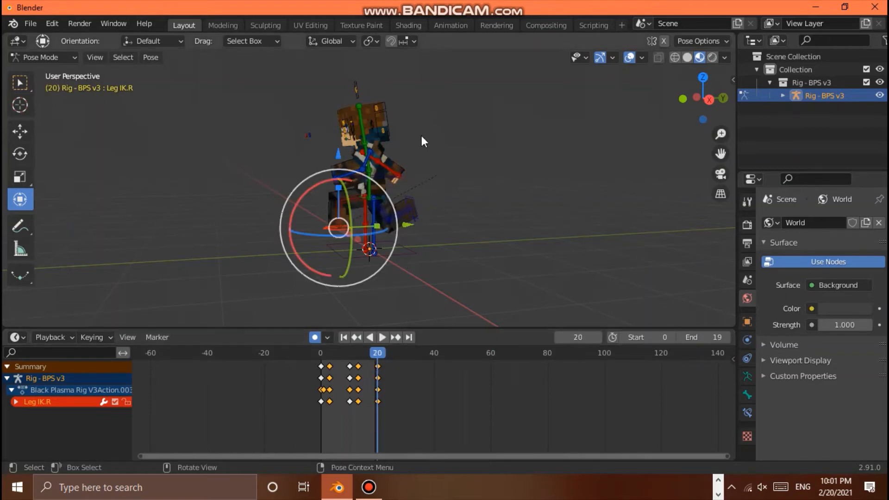
click(368, 190)
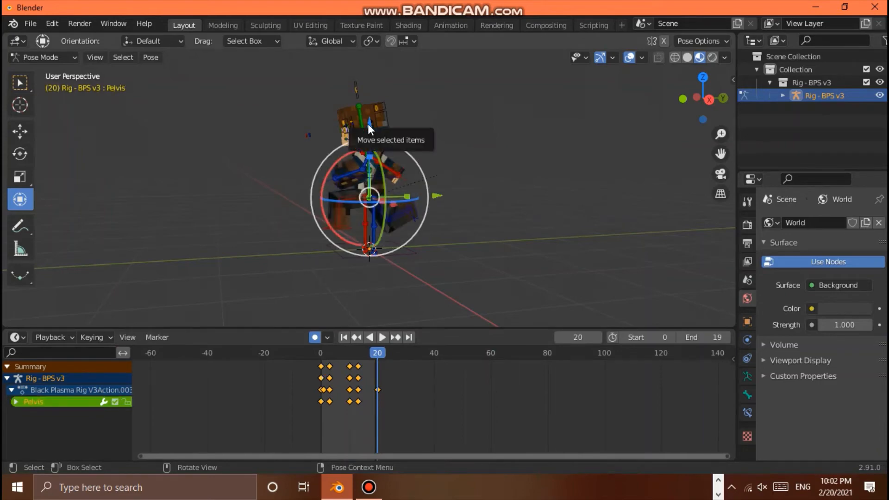
drag(368, 124, 373, 107)
Step: Play back the run cycle from the front and a three-quarter angle with the viewport overlays hidden
key(space)
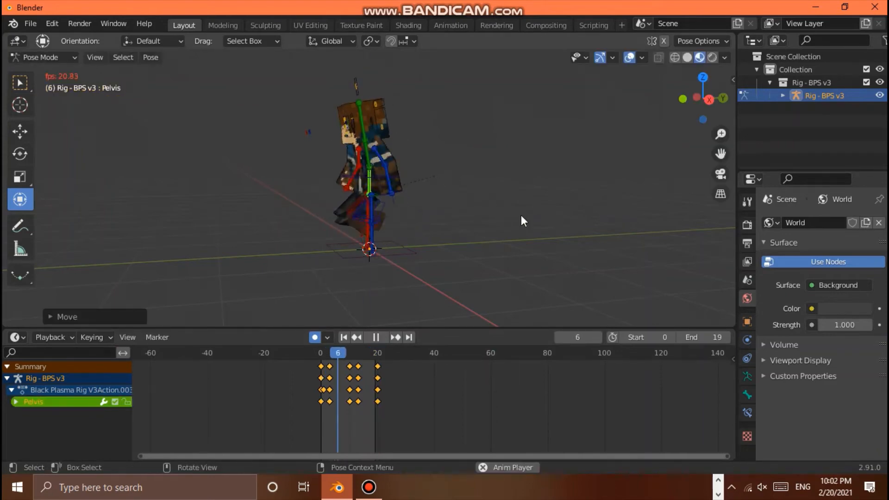
drag(708, 100, 796, 101)
scroll(539, 160, down, 2)
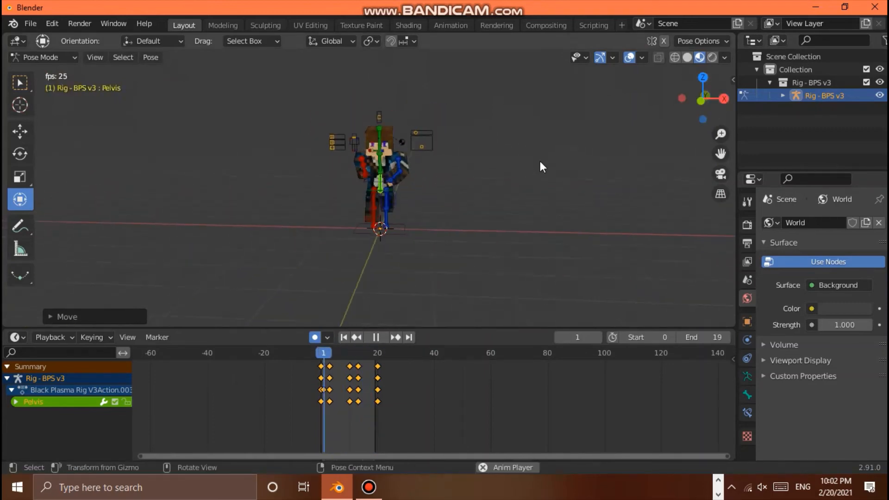
scroll(539, 160, up, 3)
drag(685, 93, 621, 60)
click(630, 44)
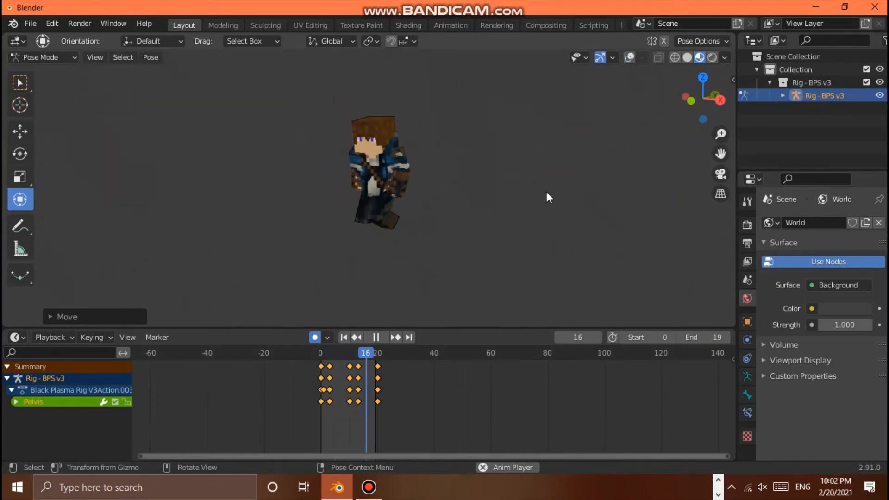
drag(702, 94, 667, 95)
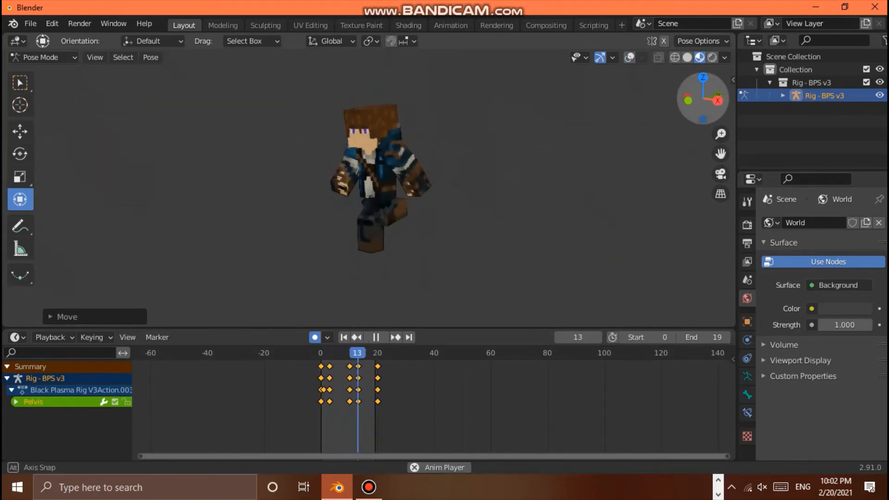
click(369, 487)
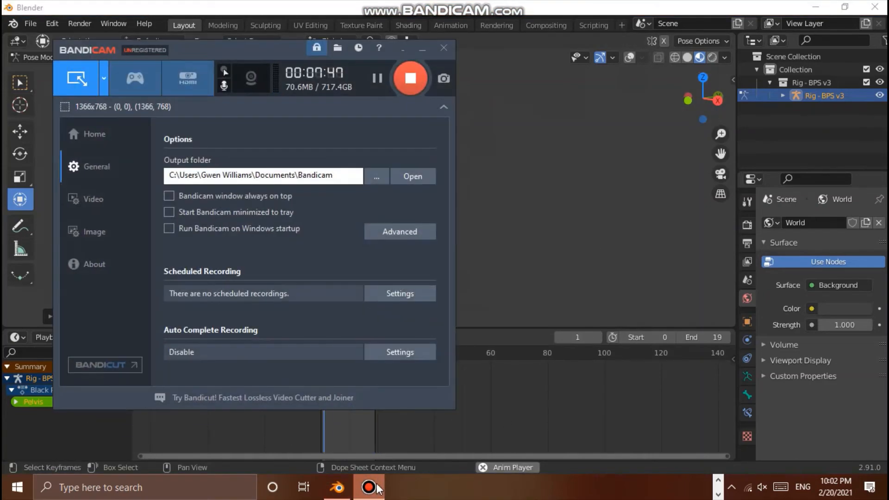
click(376, 488)
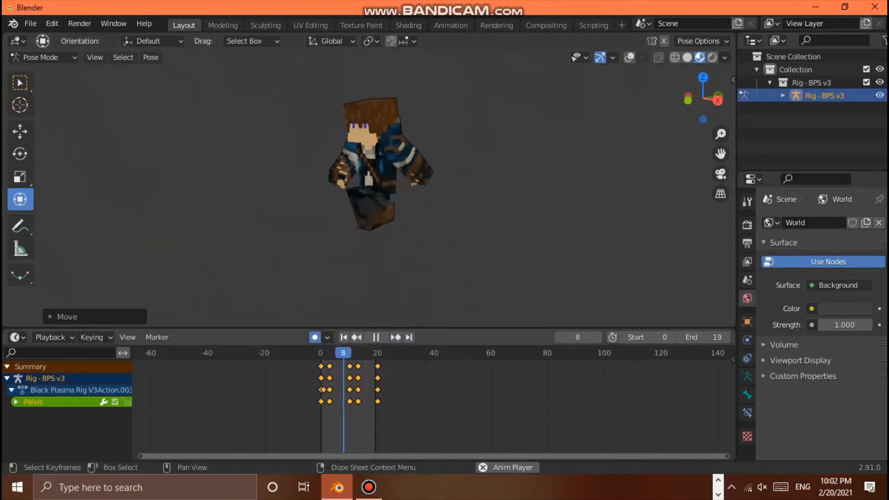
click(381, 489)
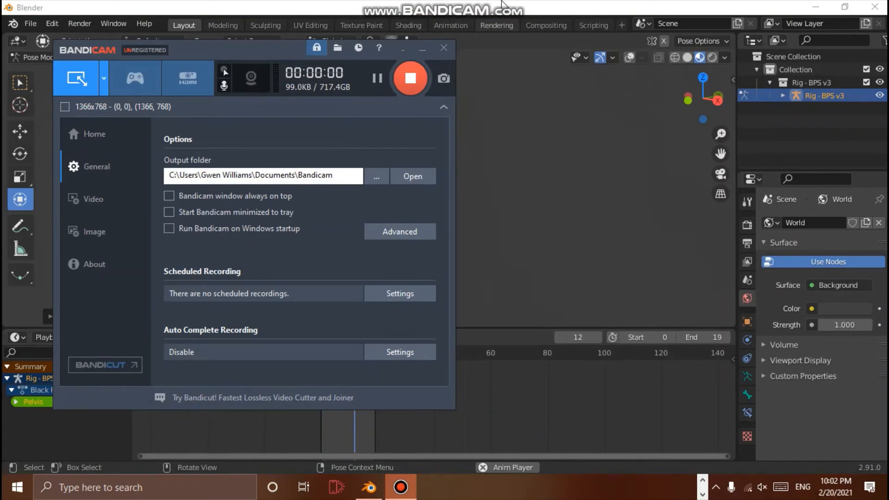
click(503, 4)
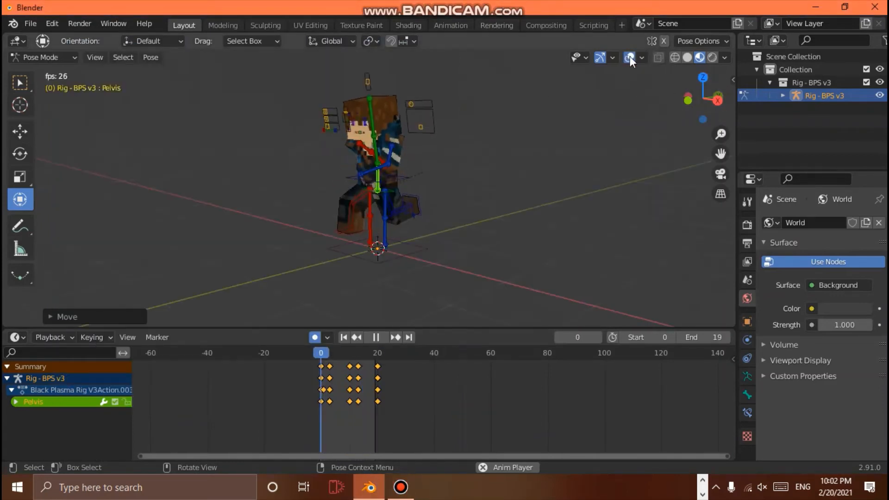
Step: Replay the run cycle from frame 0 in a closer three-quarter view with the bones shown
key(space)
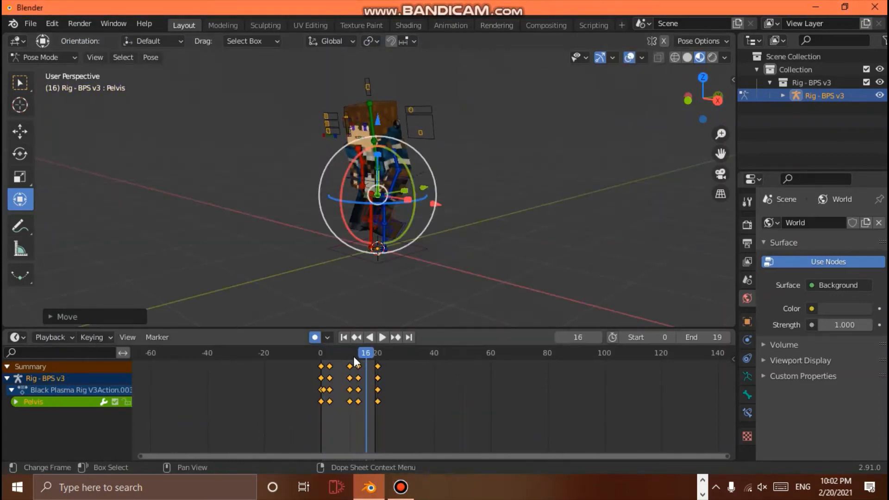
drag(355, 362, 315, 360)
key(space)
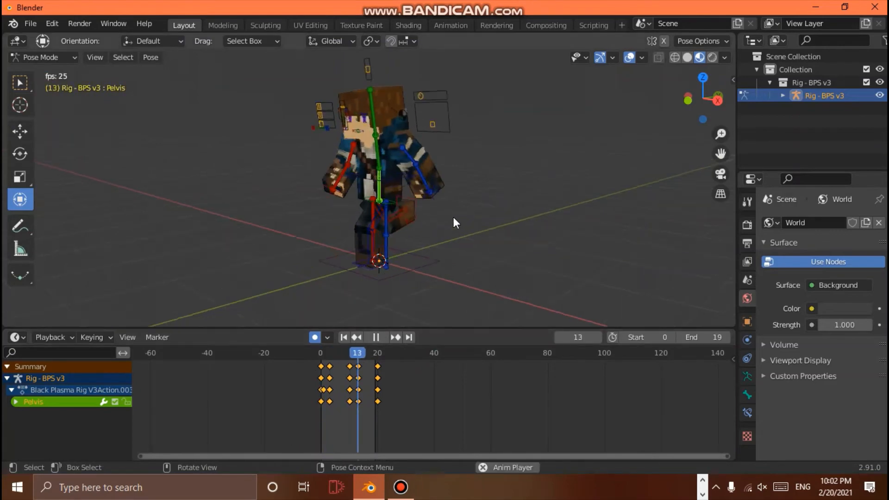
scroll(453, 217, up, 2)
drag(702, 101, 716, 102)
key(space)
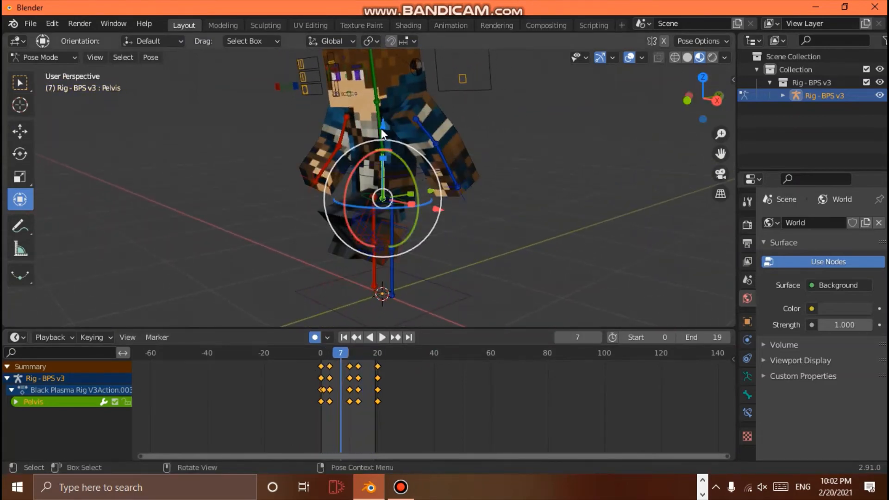
Step: Try moving and rotating the torso bone at frame 7 and preview the motion
click(381, 133)
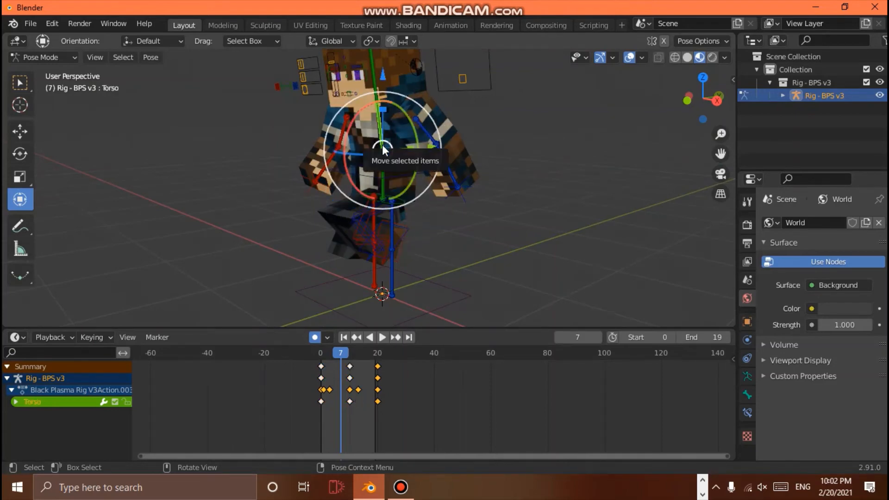
drag(382, 144, 374, 148)
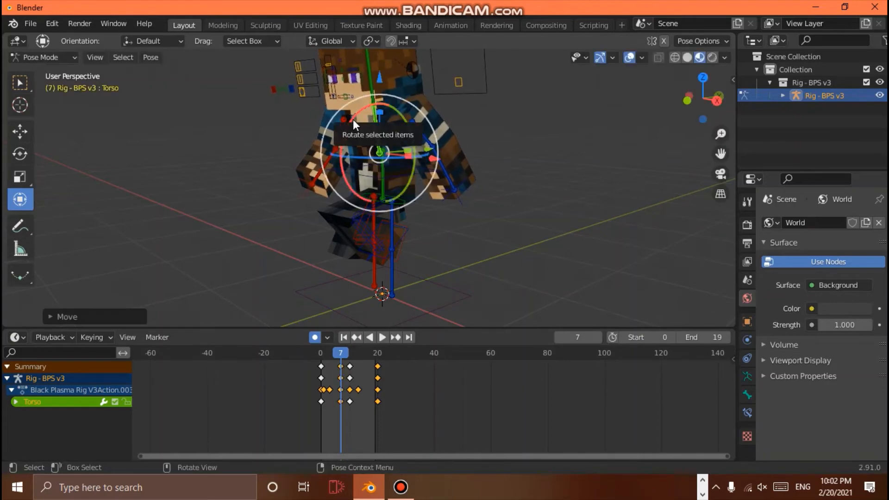
drag(352, 118, 350, 127)
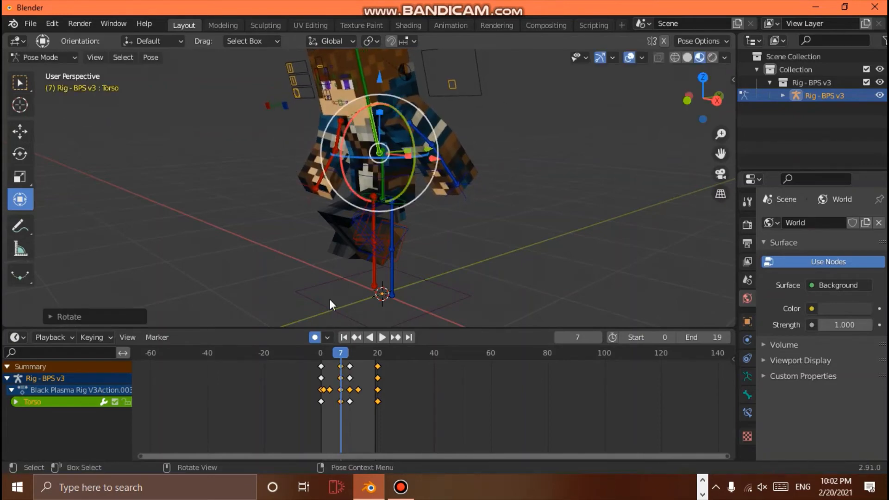
key(space)
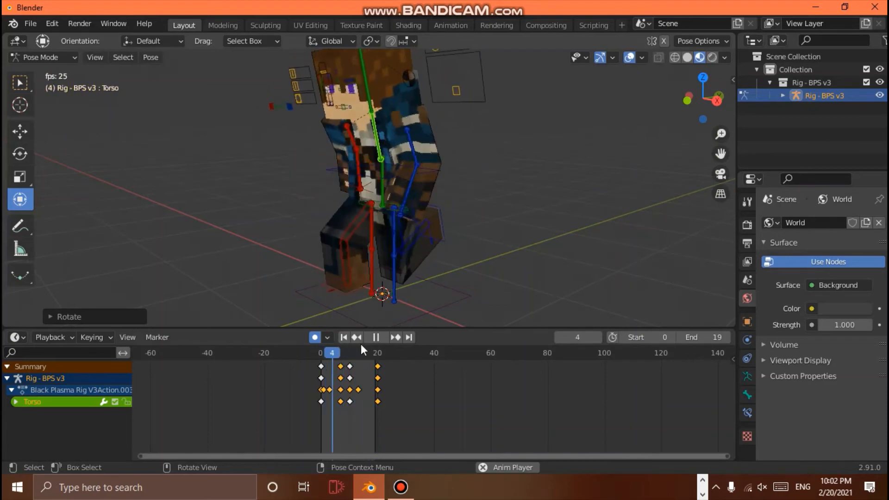
Step: Delete the torso bone's keyframes at frame 7
key(space)
right_click(339, 365)
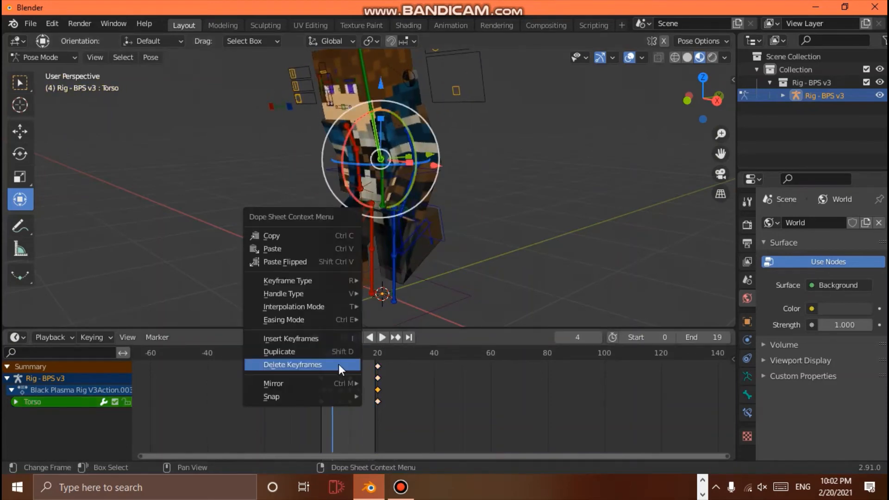
click(338, 364)
Step: Twist the torso bone about Z at frames 0, 10 and 20 of the run cycle
drag(330, 351, 307, 360)
drag(689, 102, 719, 107)
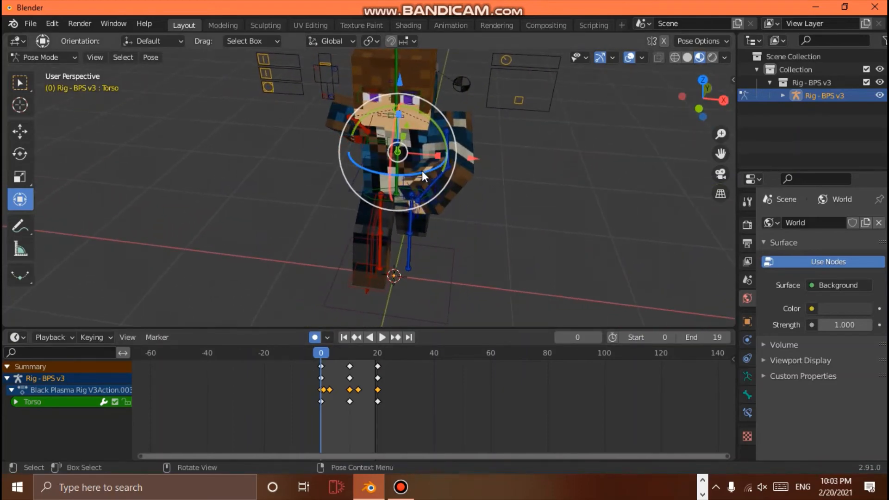
drag(424, 170, 412, 177)
click(349, 351)
click(377, 356)
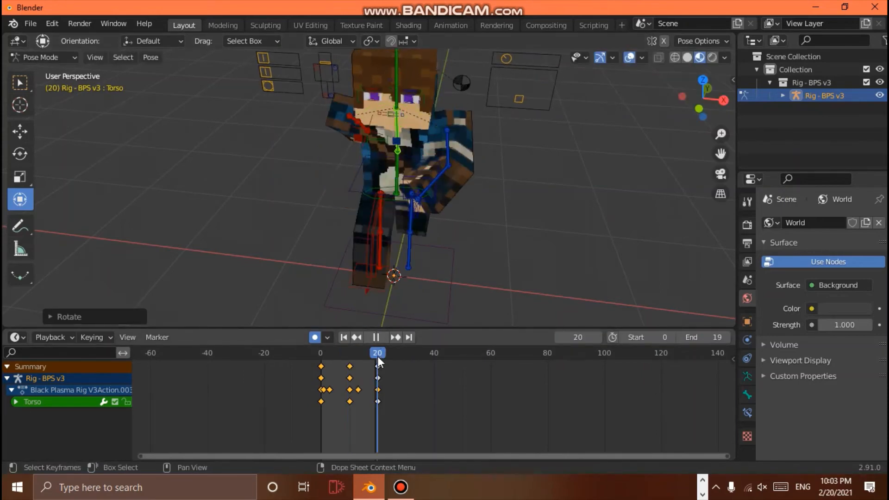
drag(422, 170, 415, 176)
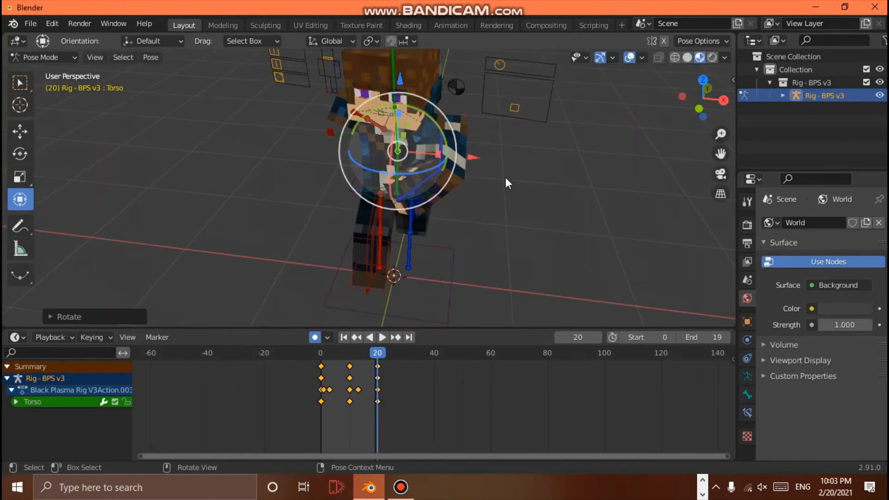
Step: Rotate the head bone about Z at frames 20, 10 and 0 so the face points forward against the torso twist
scroll(502, 178, down, 2)
scroll(497, 179, up, 3)
drag(690, 97, 688, 98)
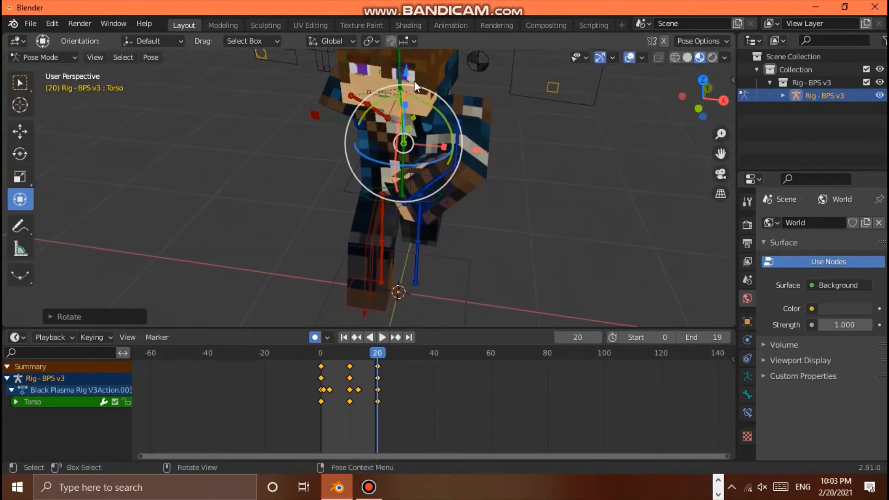
click(397, 55)
scroll(395, 164, down, 2)
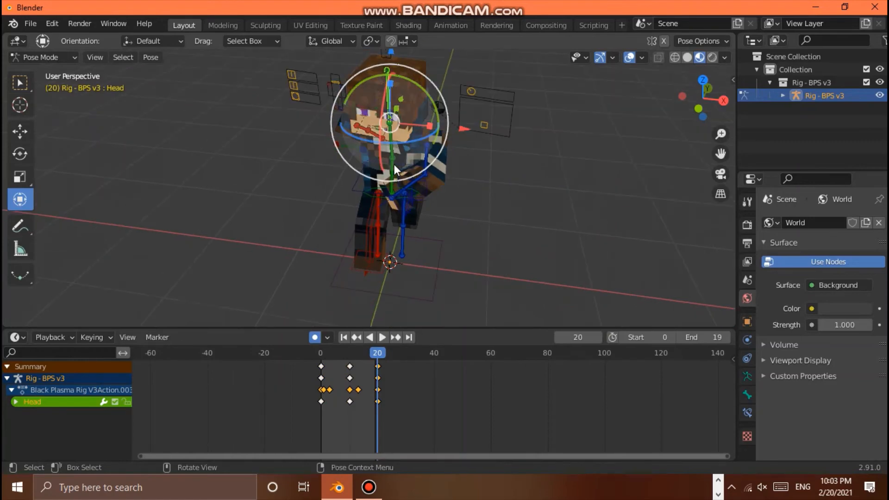
scroll(394, 155, up, 1)
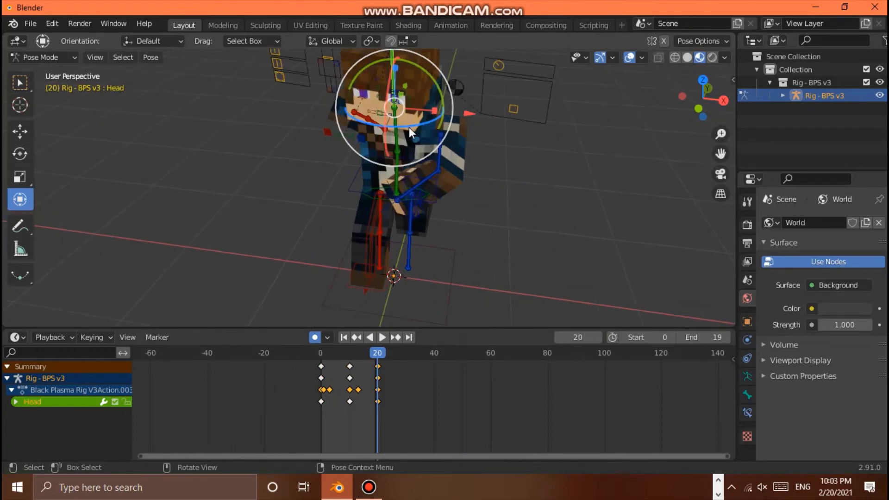
mouse_move(409, 127)
mouse_down()
mouse_move(420, 122)
mouse_move(424, 134)
mouse_up()
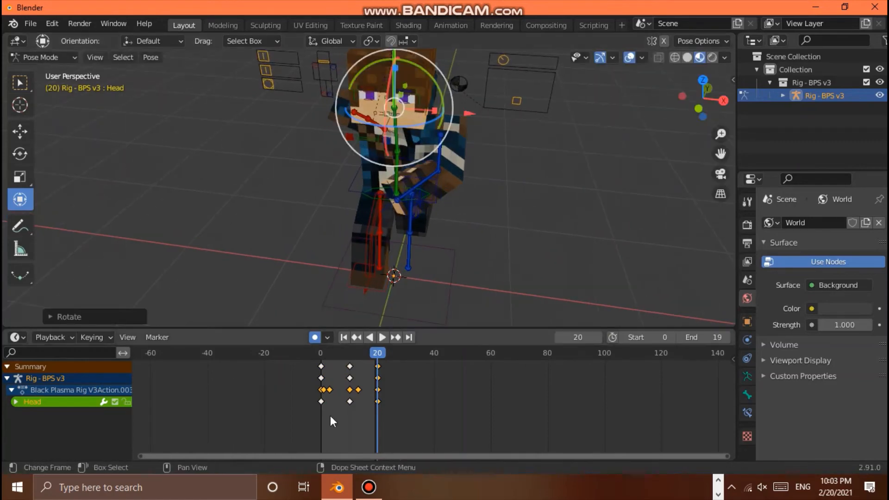
click(349, 353)
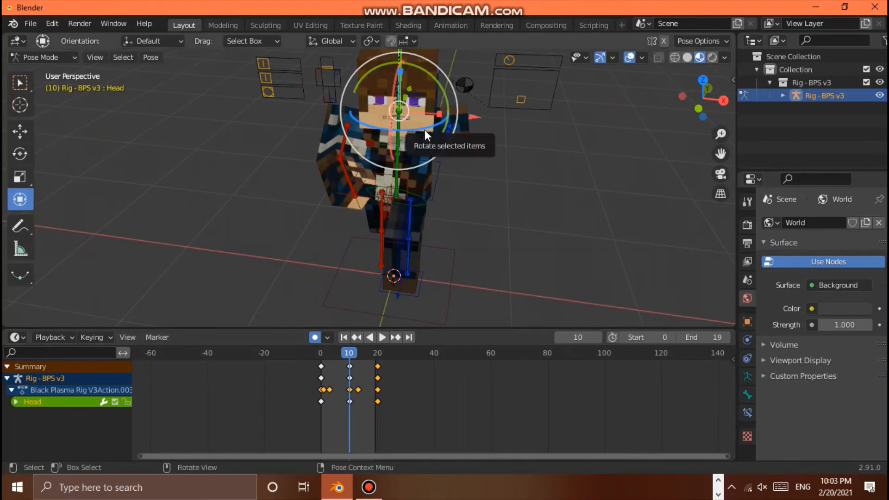
drag(425, 131, 416, 115)
click(320, 353)
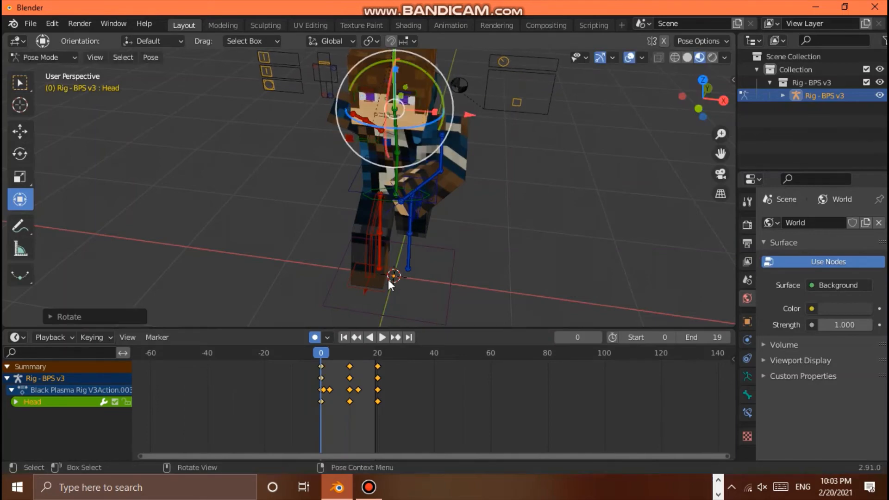
Step: Play back the cycle without overlays to check the torso and head twist, and turn the overlays back on
key(space)
drag(700, 94, 632, 66)
click(629, 57)
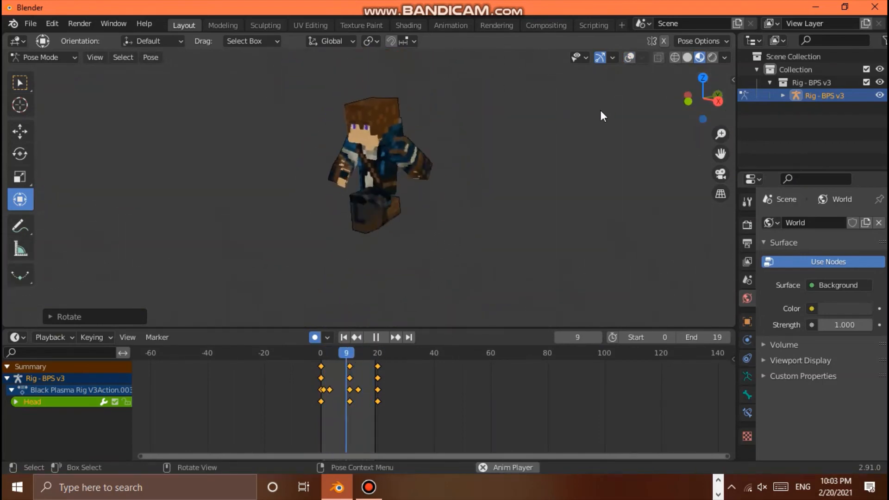
key(space)
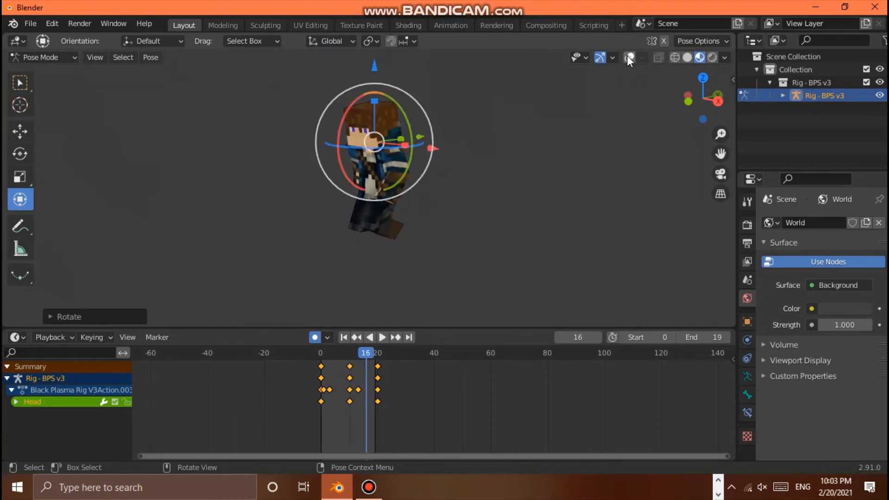
click(630, 57)
Step: Select the root bone and insert location, rotation and scale keyframes for it at frame 0
drag(696, 99, 724, 99)
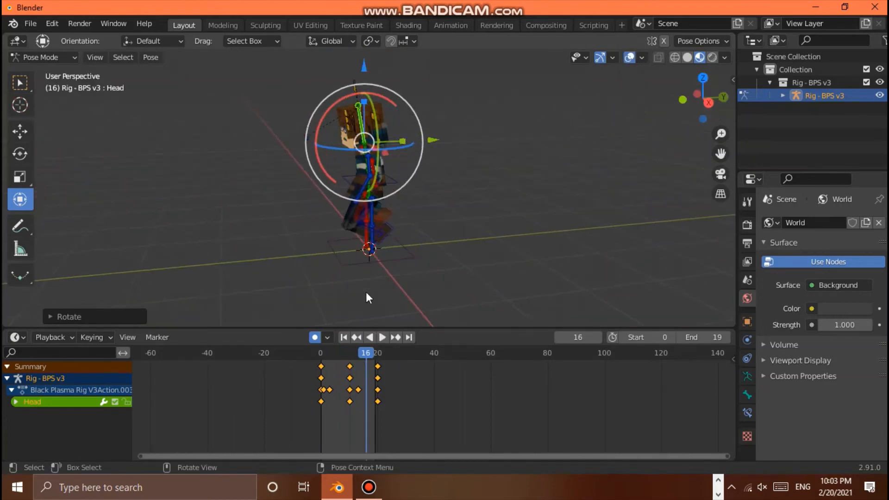
click(415, 257)
scroll(490, 243, up, 2)
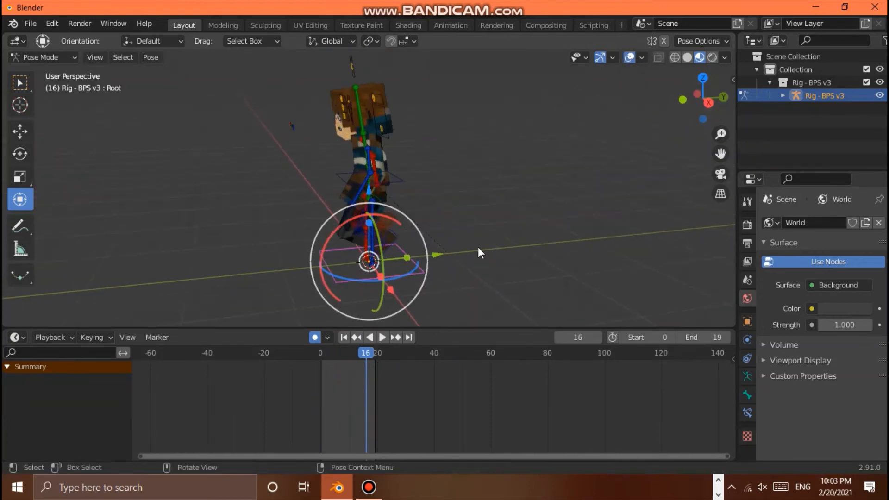
drag(336, 353, 320, 353)
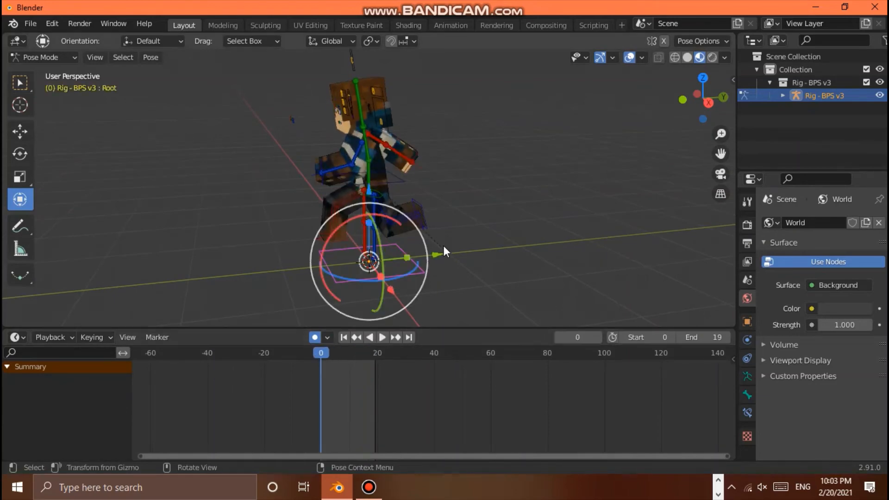
scroll(444, 250, down, 2)
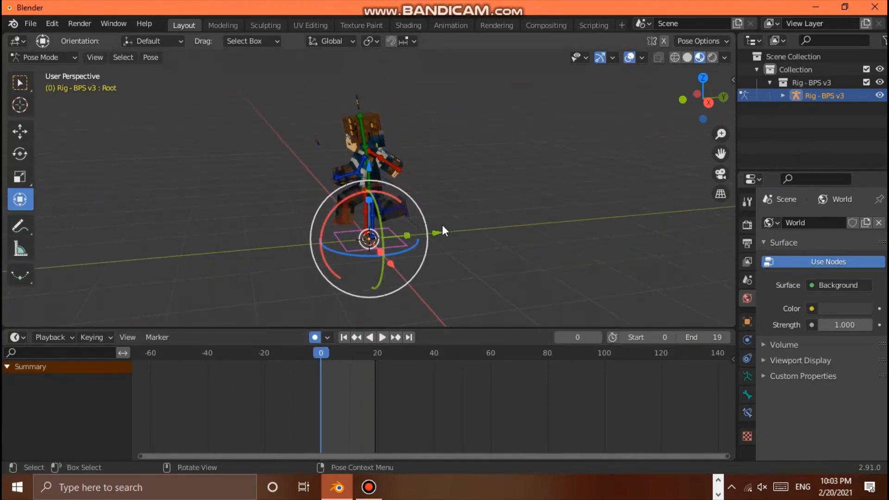
key(i)
Step: At frame 20, move the root bone about 3 m forward along negative Y and keyframe it
click(378, 354)
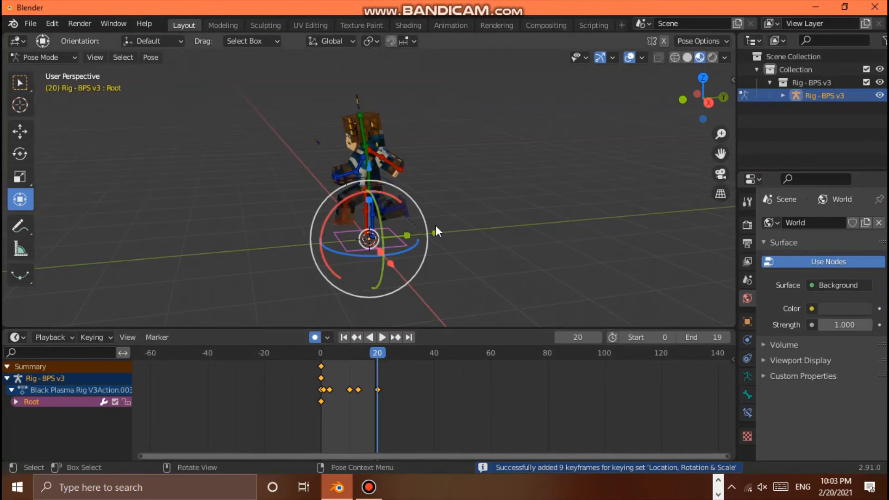
key(g)
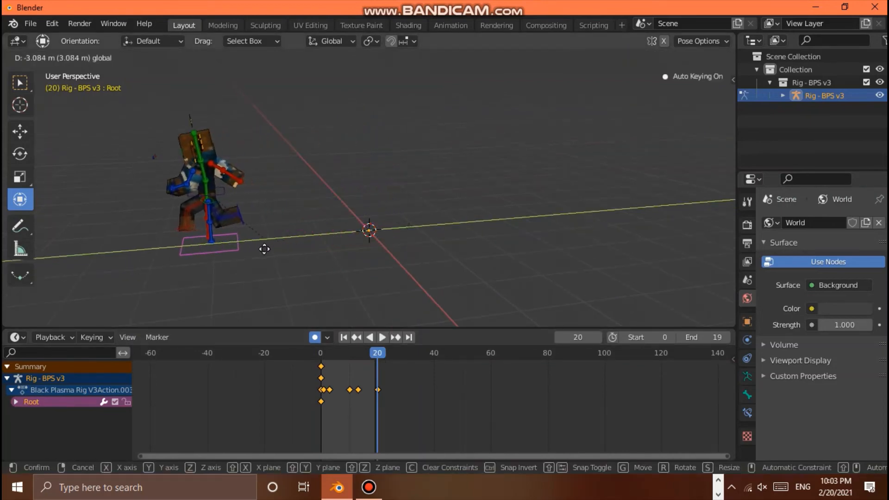
click(259, 248)
key(i)
Step: Play back the run and examine the root bone's forward travel from the side and the front
key(space)
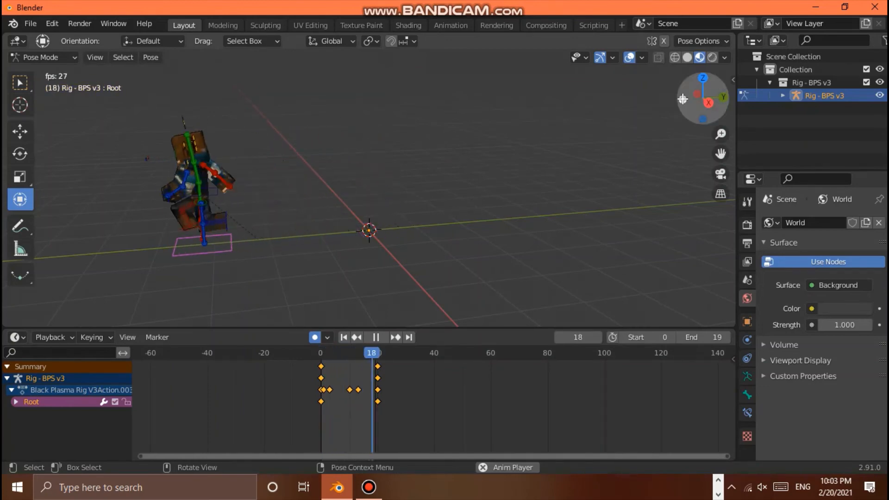
drag(704, 99, 781, 97)
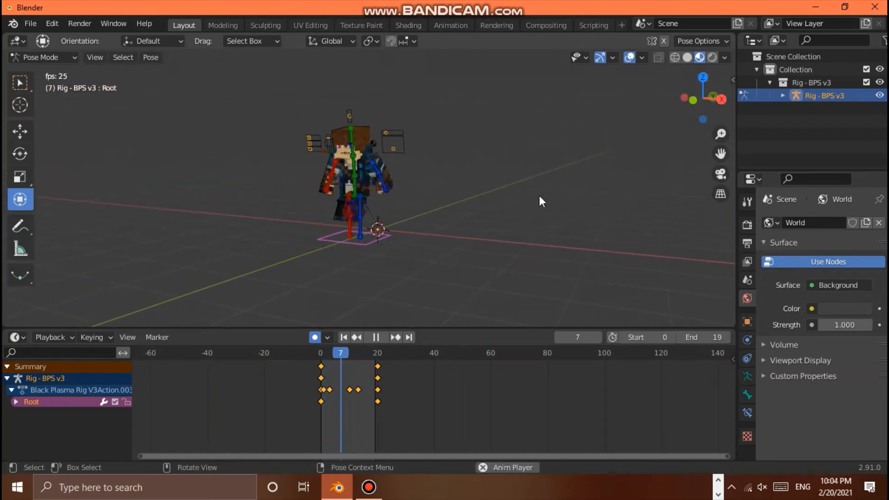
key(space)
scroll(447, 231, down, 3)
scroll(434, 240, up, 4)
scroll(397, 312, down, 1)
scroll(424, 243, up, 3)
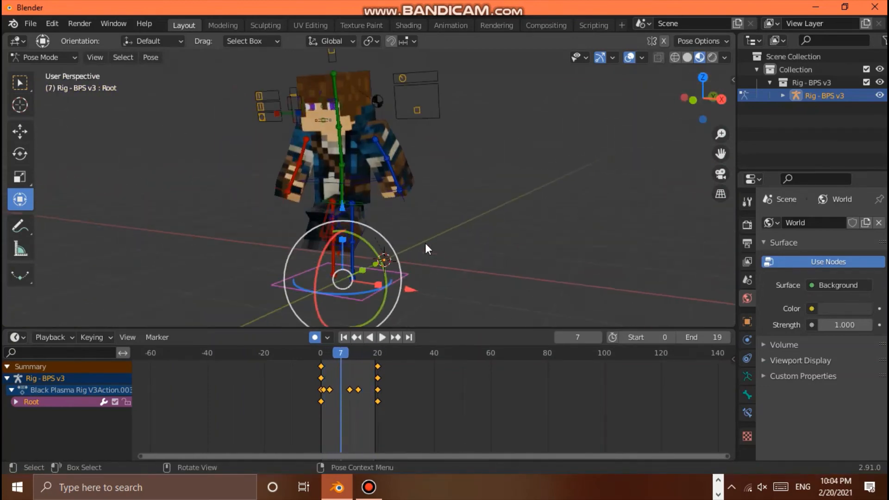
scroll(425, 245, down, 2)
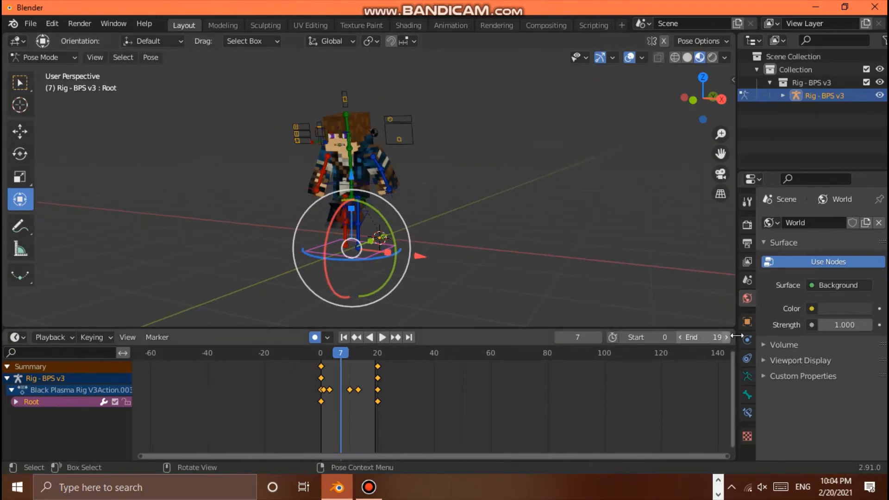
Step: Set the animation's end frame to 39
click(702, 337)
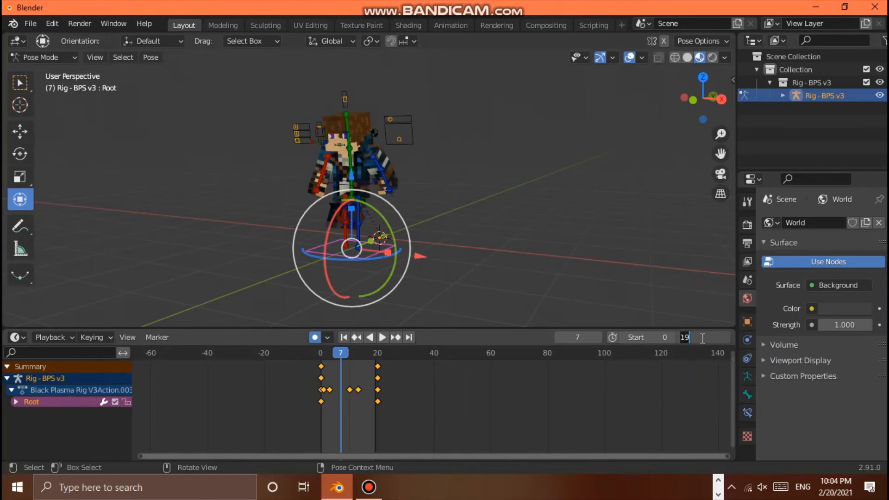
text(39)
key(Return)
Step: Select all bones and duplicate their run-cycle keyframes 20 frames later, covering frames 20 to 40
scroll(484, 202, down, 3)
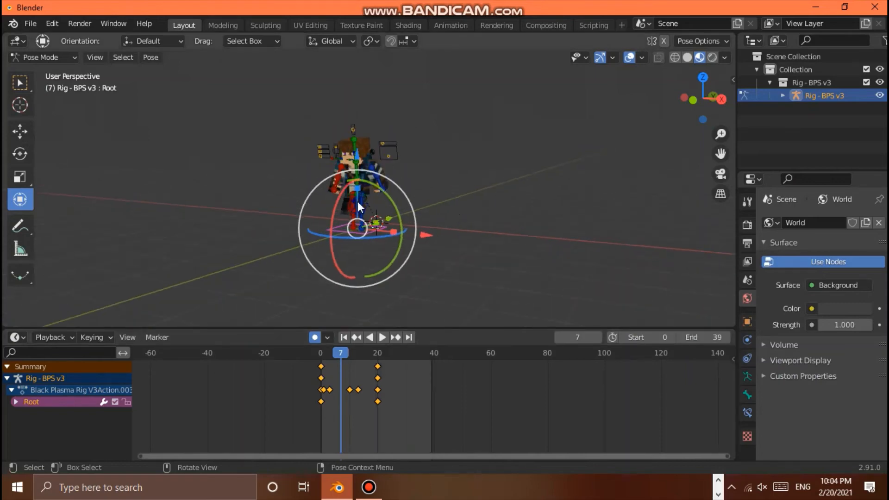
drag(313, 170, 474, 270)
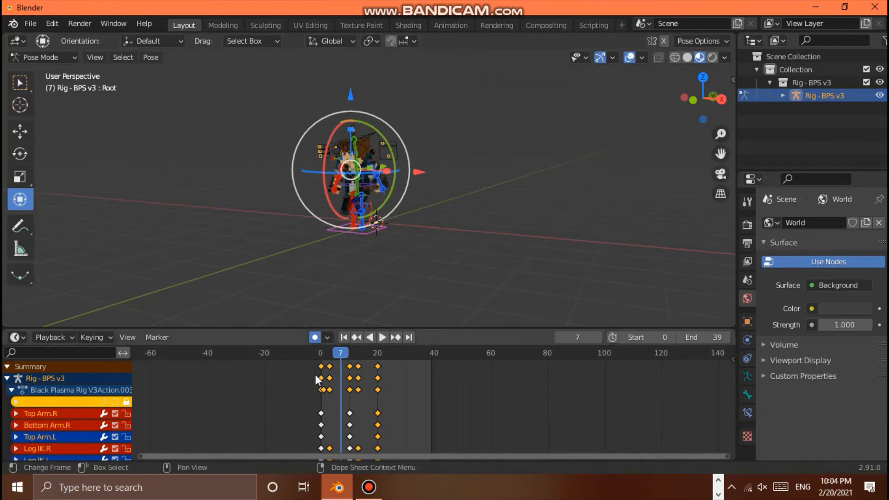
drag(418, 327, 410, 222)
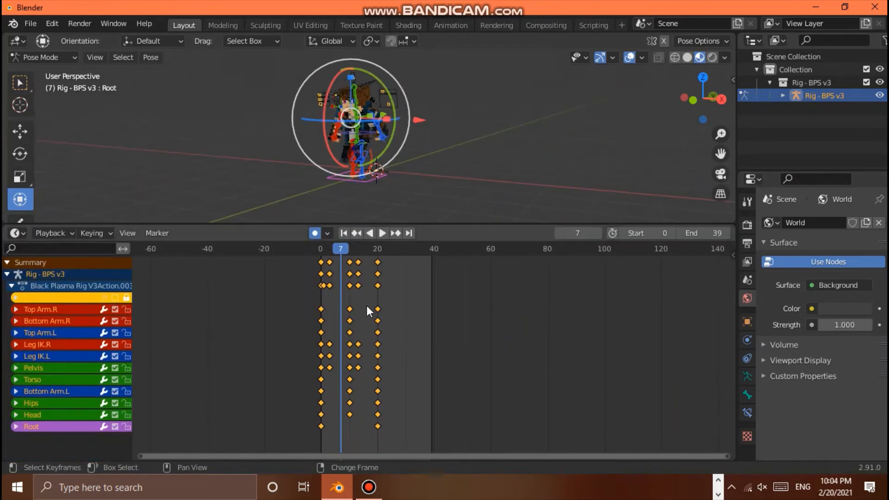
key(shift+d)
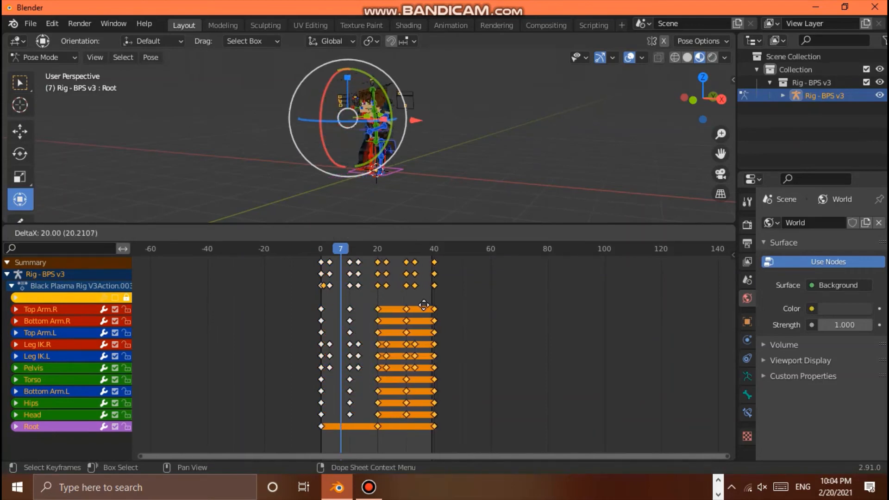
click(424, 305)
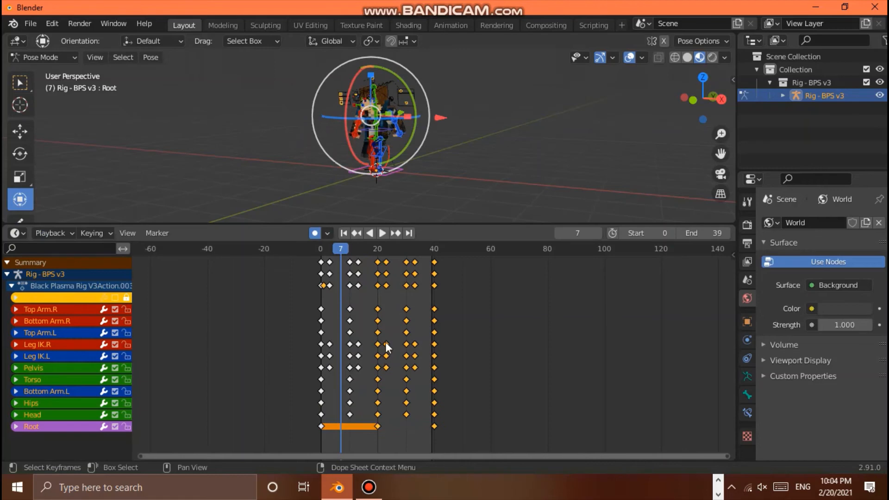
Step: Delete the root bone's keyframe at frame 20 and play back the extended run
click(377, 427)
right_click(377, 427)
click(376, 427)
key(space)
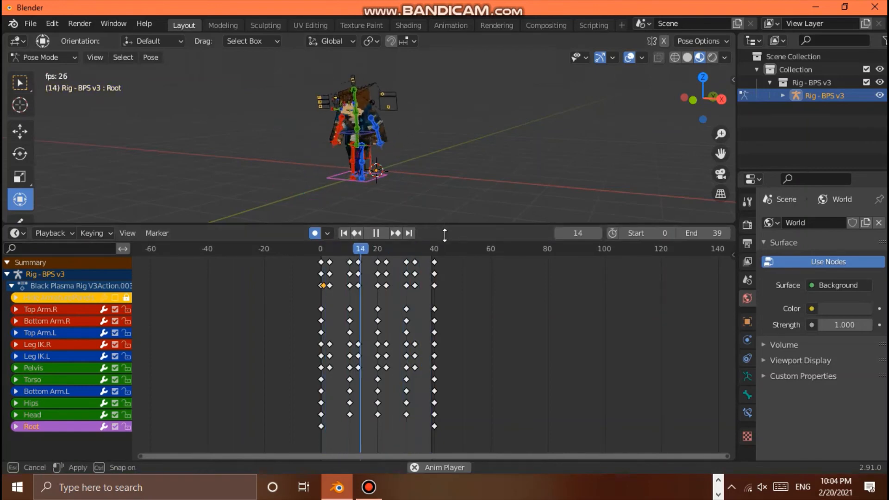
drag(445, 224, 434, 328)
key(space)
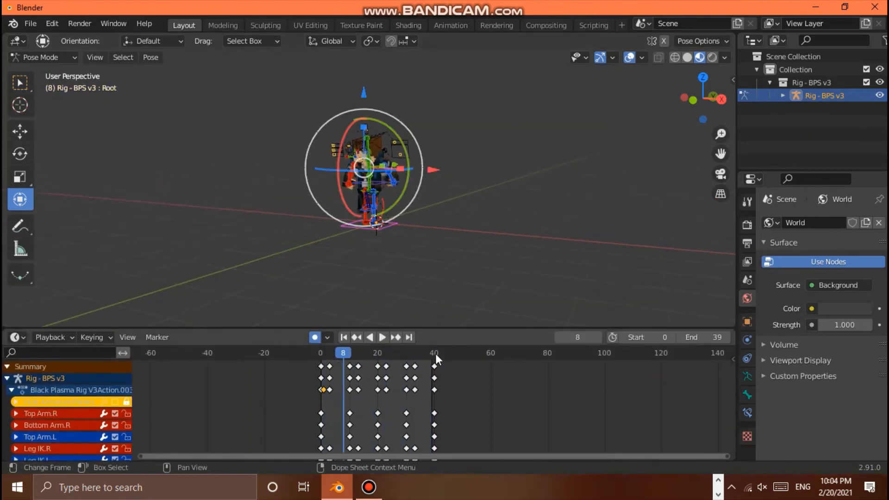
Step: At frame 40, move the root bone farther forward along negative Y and play back the run
click(435, 353)
drag(705, 99, 694, 102)
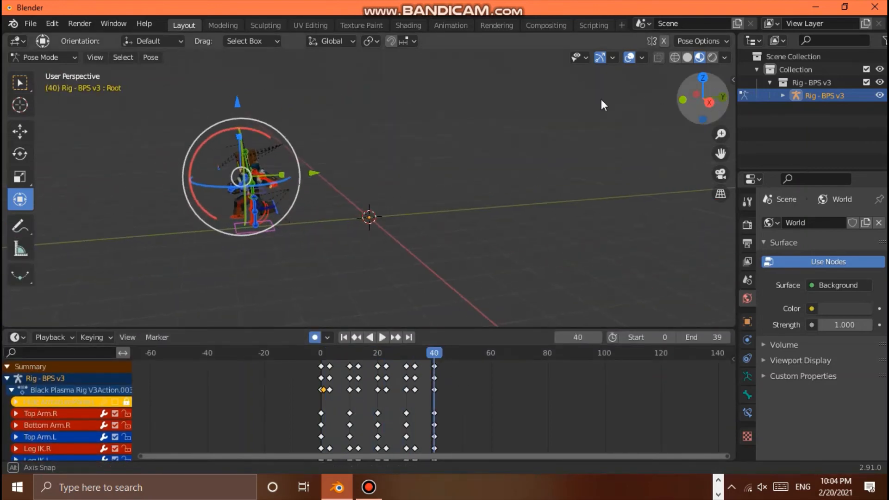
click(313, 233)
click(314, 233)
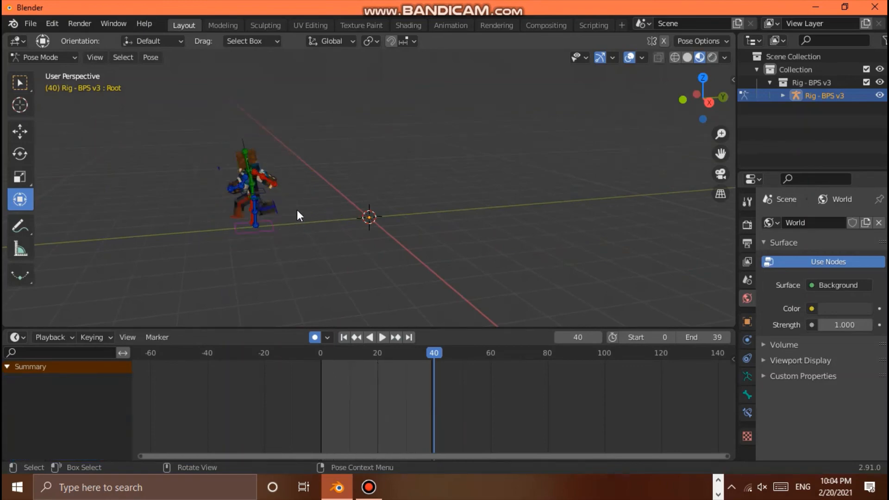
click(312, 225)
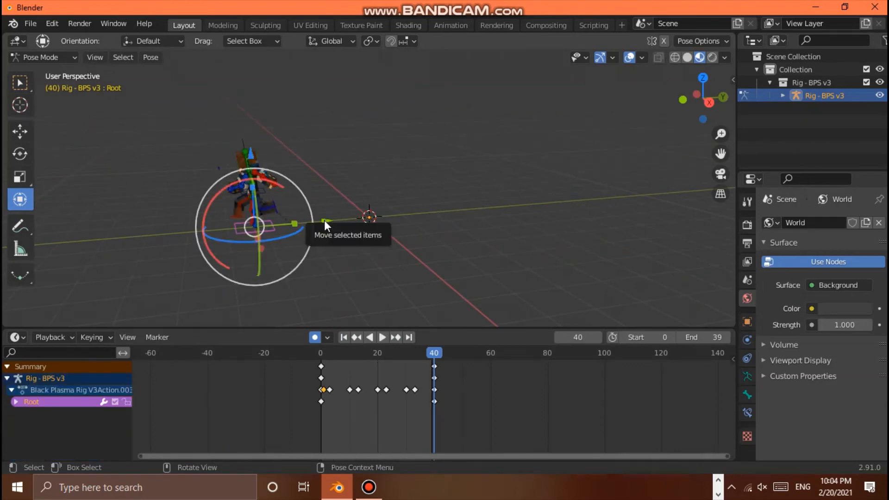
drag(324, 221, 266, 231)
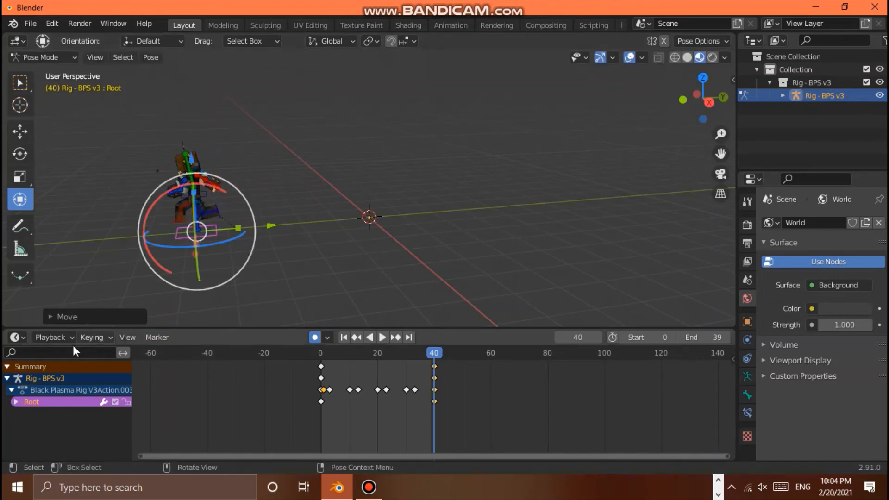
key(space)
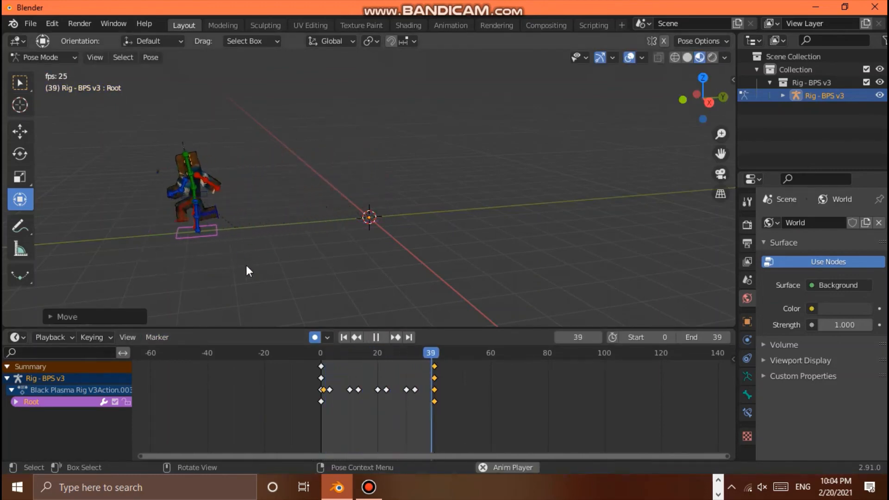
key(space)
Step: Switch the timeline to the Dope Sheet and set all of the root bone's keyframes to Linear interpolation
click(16, 337)
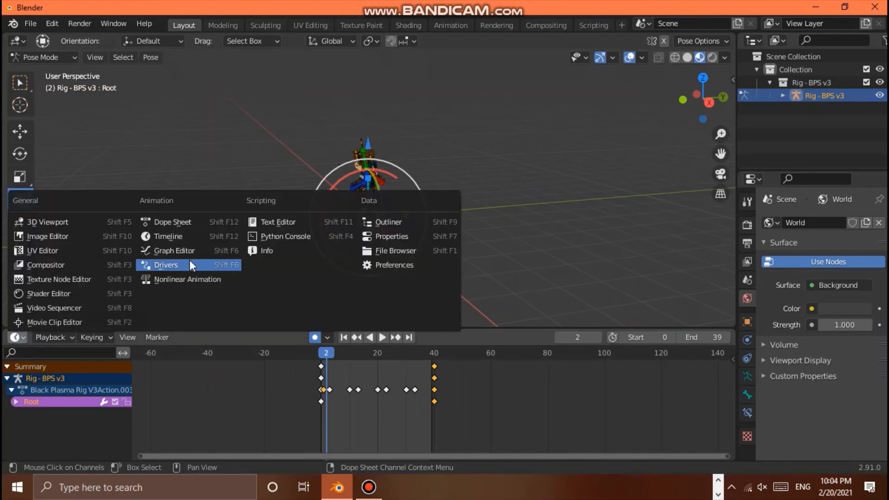
click(173, 222)
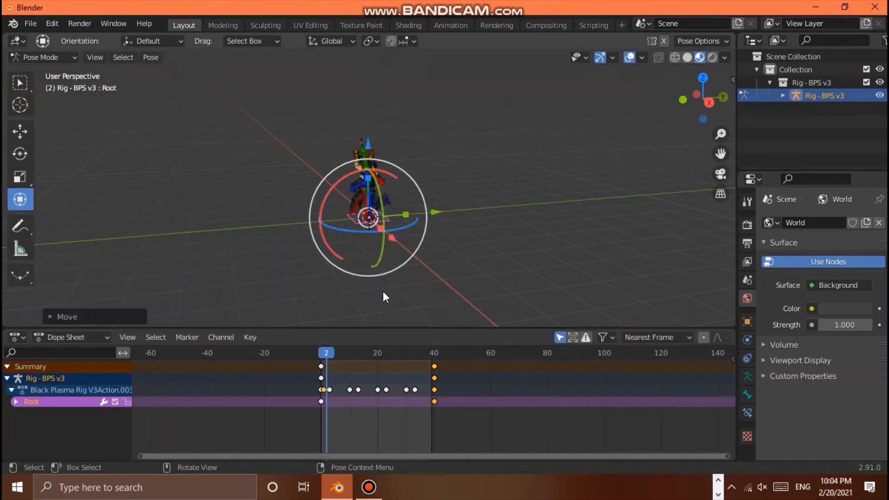
click(321, 353)
drag(696, 94, 734, 91)
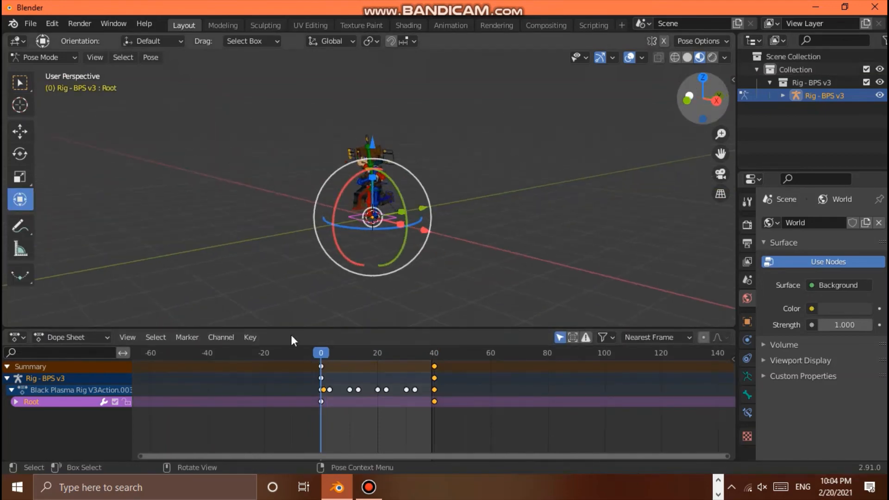
click(319, 365)
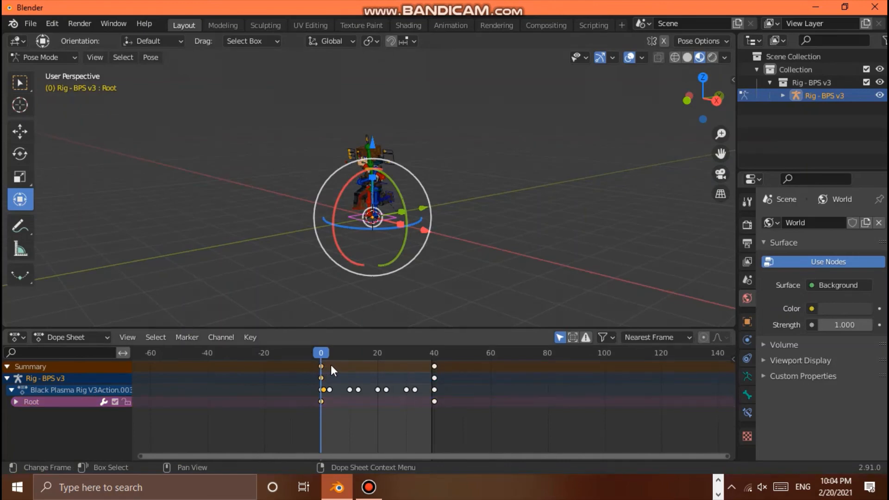
key(a)
right_click(359, 377)
mouse_move(335, 318)
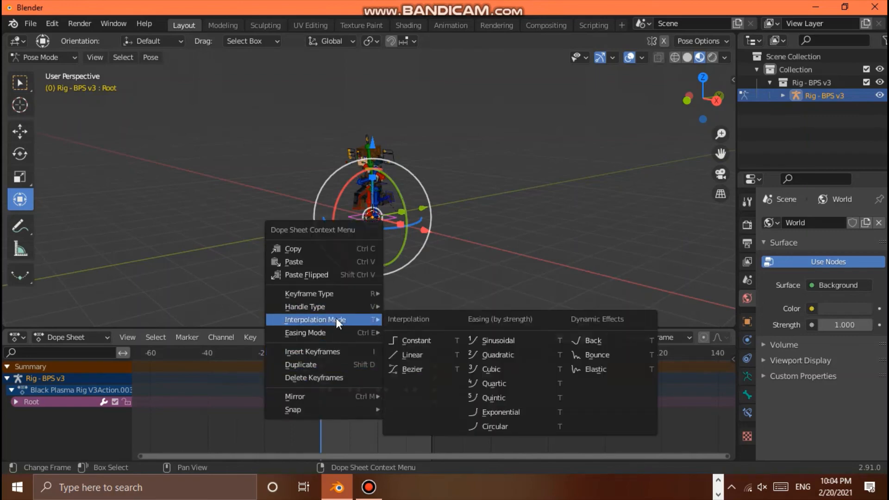
click(412, 355)
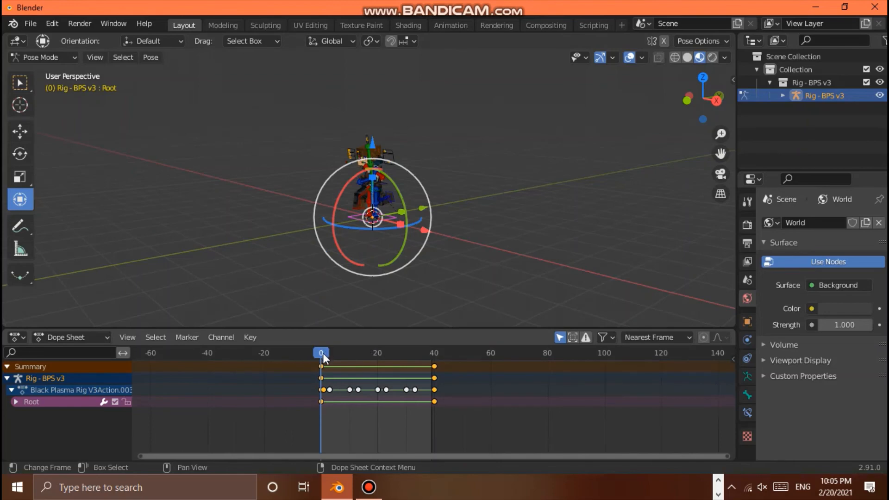
Step: Scrub and play back the run from several angles and distances to examine the root bone's linear forward motion
drag(323, 353, 358, 356)
mouse_move(323, 360)
mouse_down()
mouse_move(433, 369)
mouse_move(321, 370)
mouse_up()
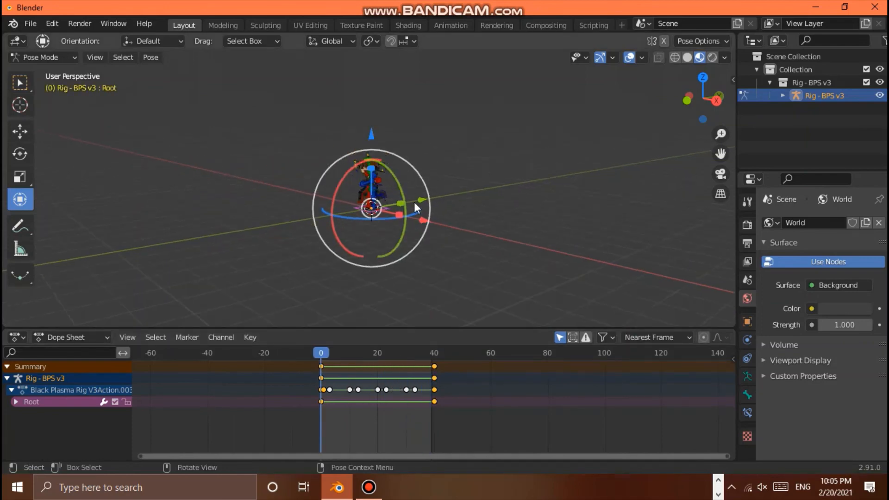
scroll(435, 213, up, 3)
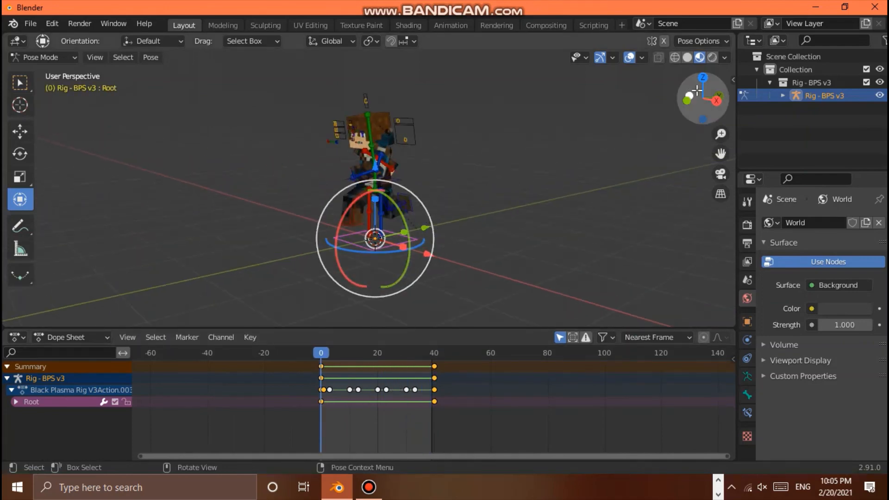
drag(695, 89, 712, 91)
scroll(547, 217, down, 3)
key(space)
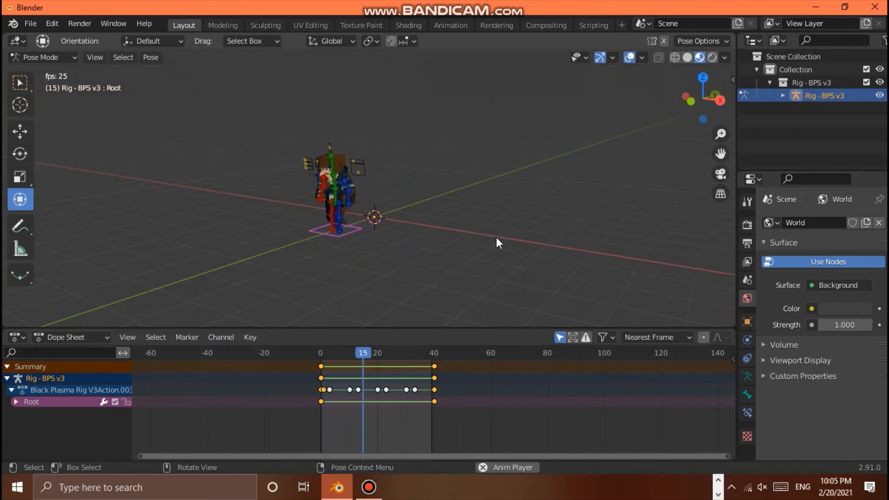
scroll(380, 206, up, 2)
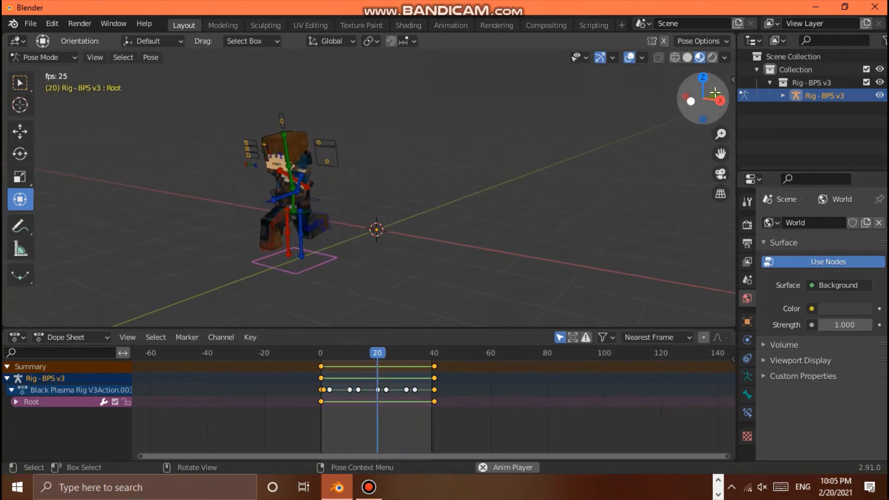
drag(717, 92, 695, 95)
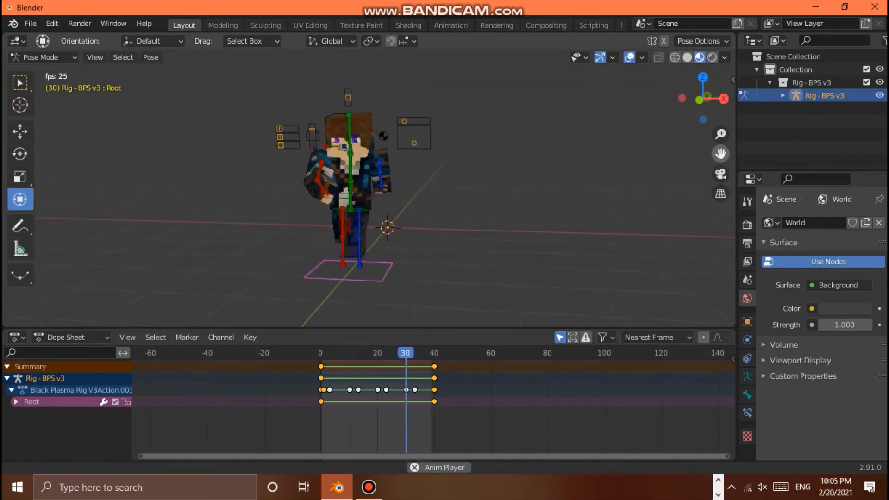
scroll(449, 178, down, 3)
scroll(471, 164, down, 3)
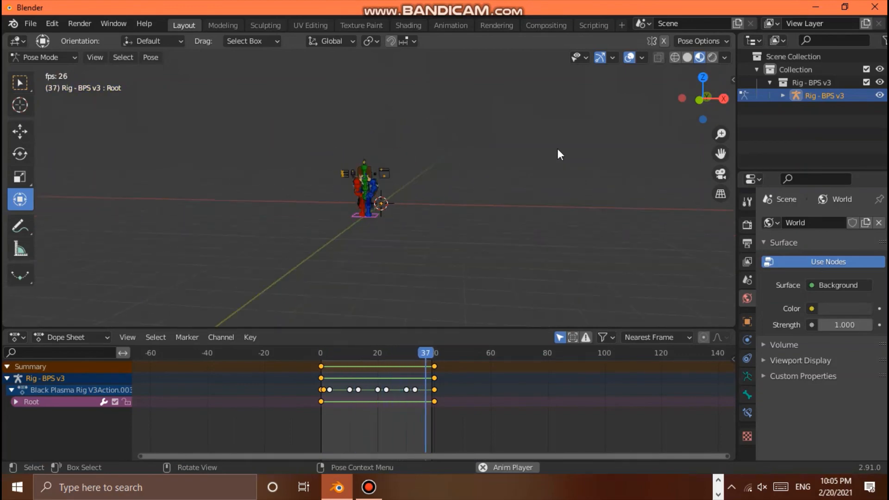
scroll(557, 149, up, 3)
mouse_move(713, 98)
mouse_down()
mouse_move(622, 99)
mouse_move(700, 99)
mouse_up()
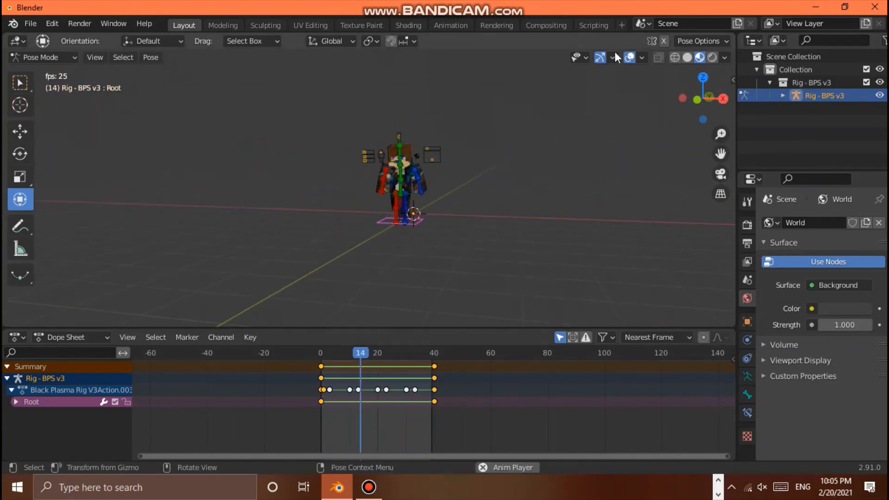
Step: Hide the viewport overlays and watch the finished run animation up close
click(629, 57)
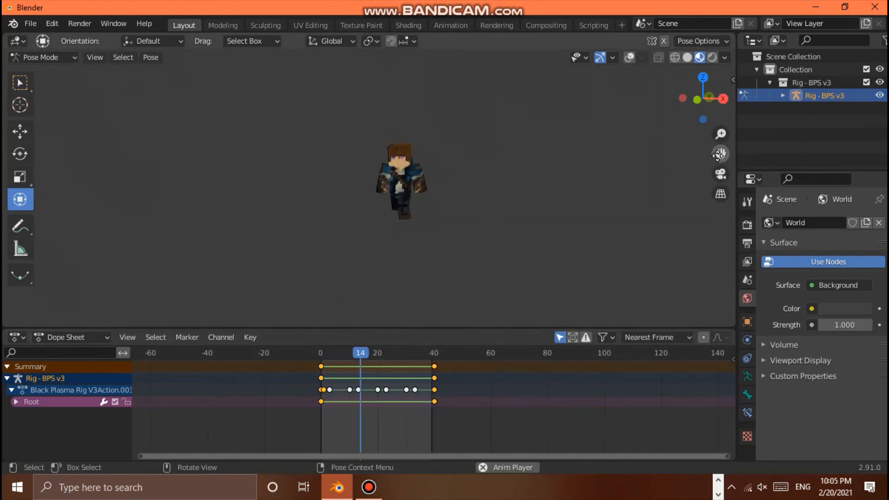
mouse_move(368, 486)
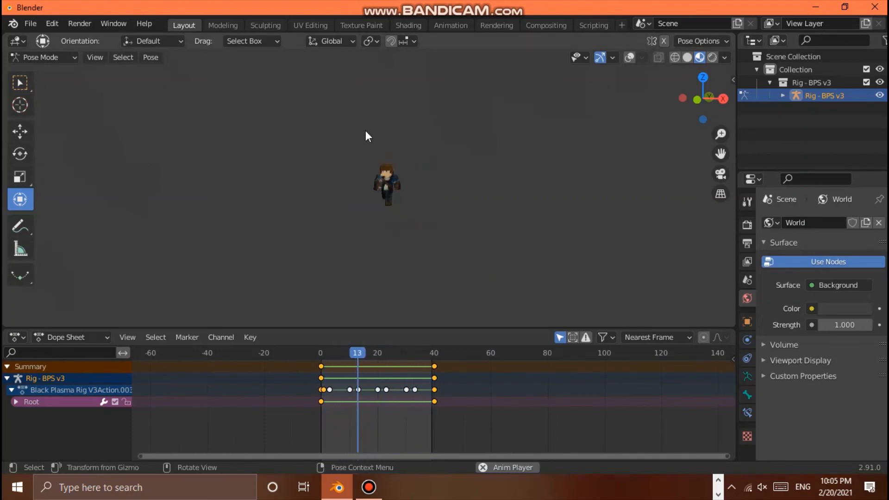
scroll(410, 143, up, 4)
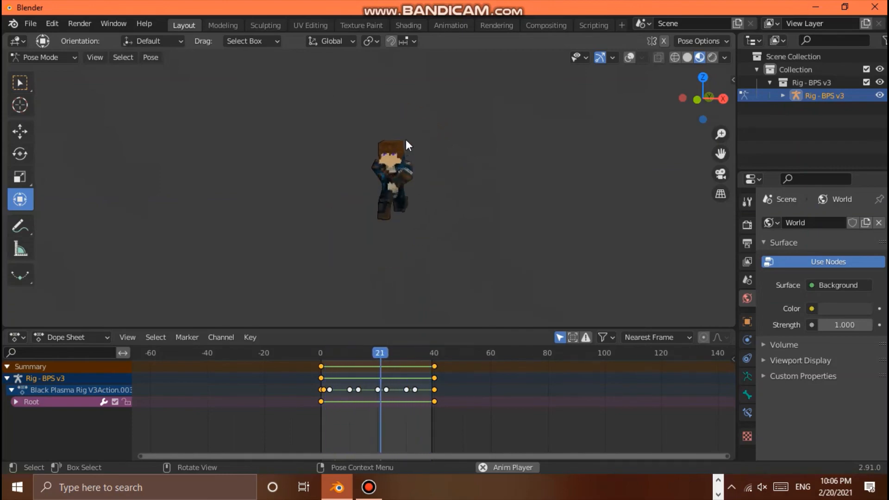
click(368, 487)
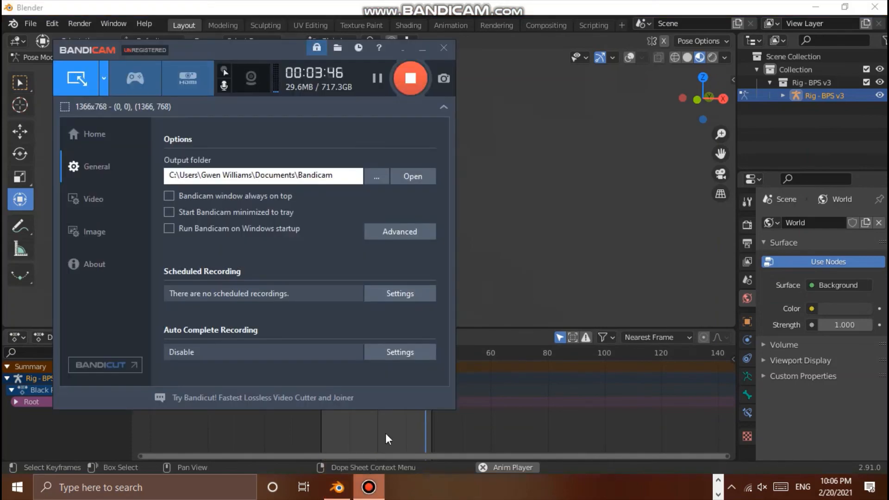